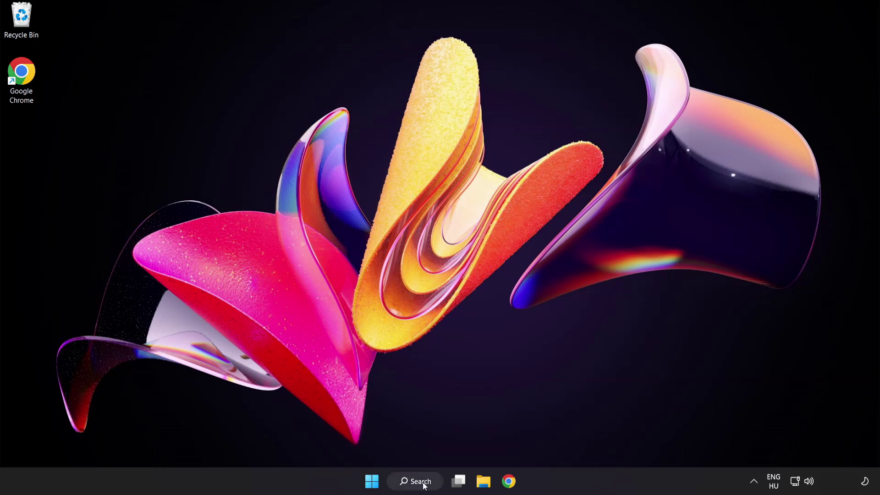
Step: Search Windows for 'device manager'
{"action": "left_click", "coordinate": [414, 482]}
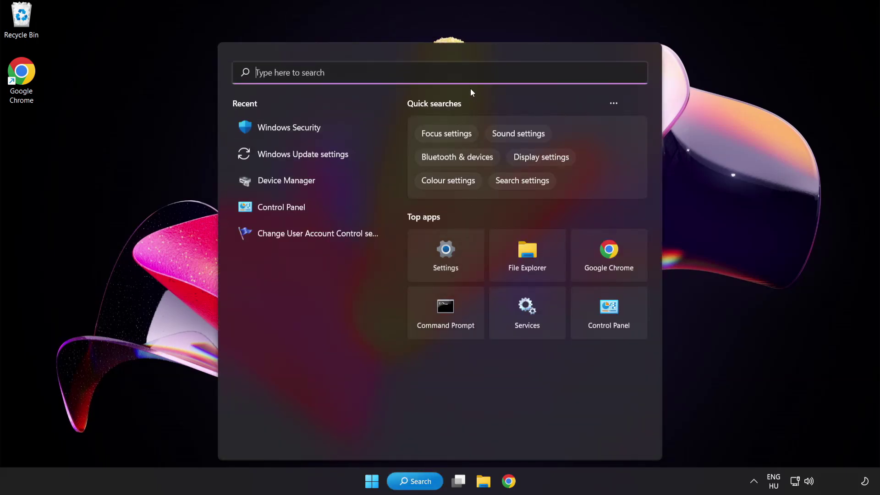
{"action": "type", "text": "device manag"}
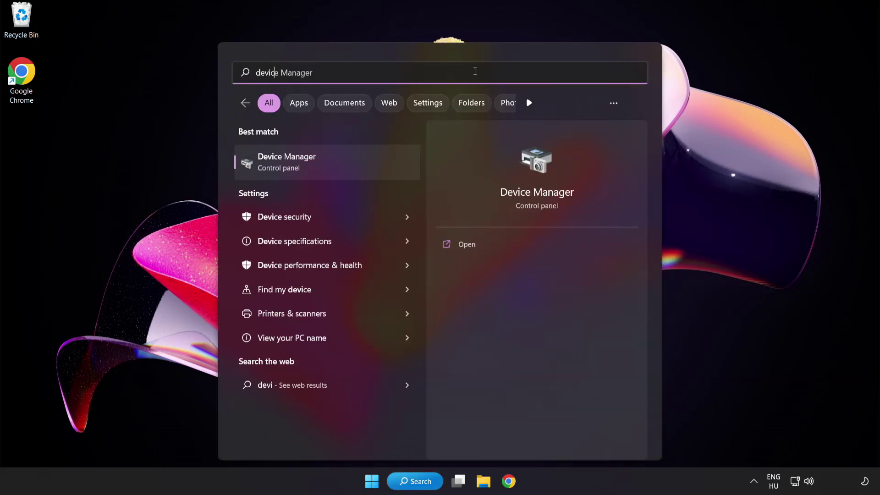
{"action": "type", "text": "er"}
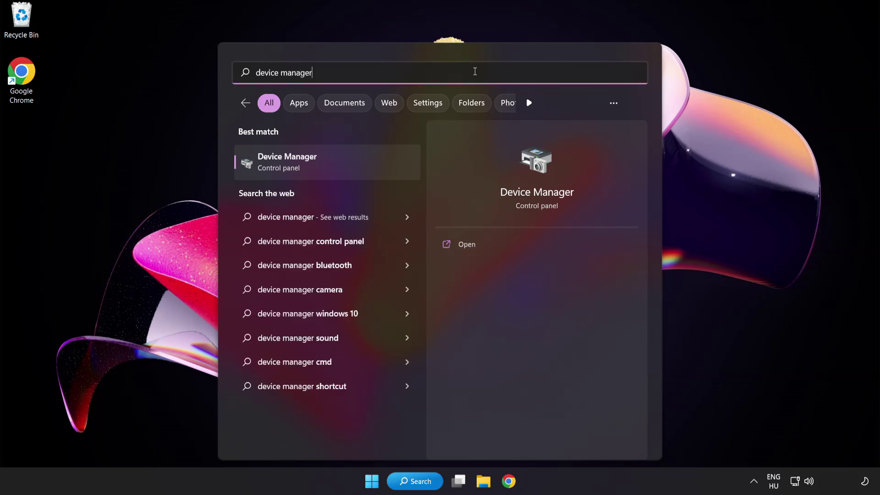
Step: Launch Device Manager, expand Display adapters and bring up actions for VMware SVGA 3D
{"action": "left_click", "coordinate": [352, 167]}
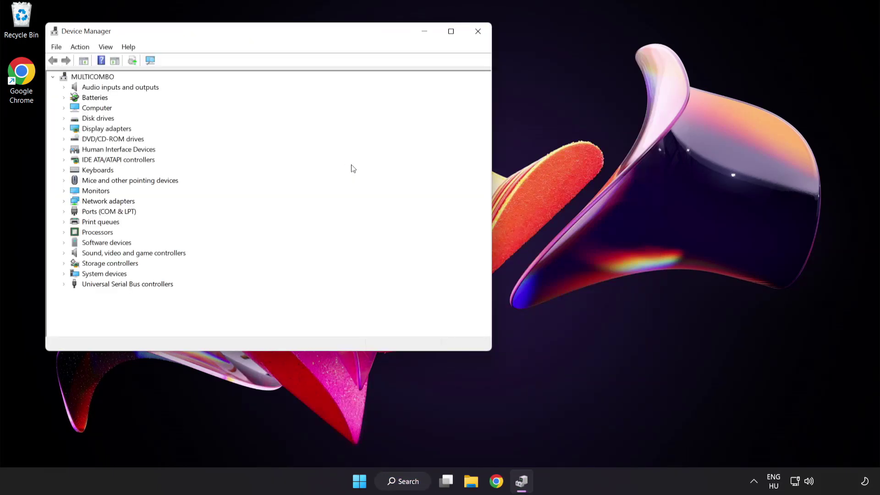
{"action": "left_click_drag", "start_coordinate": [283, 35], "coordinate": [430, 90]}
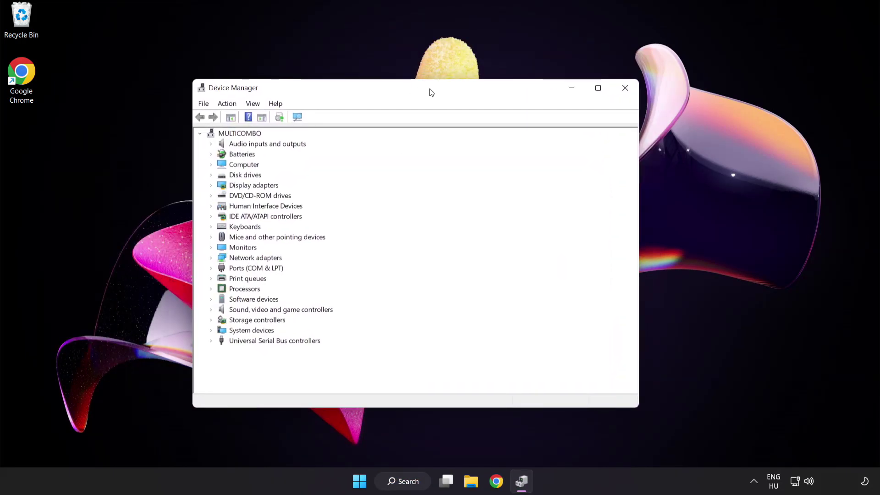
{"action": "left_click", "coordinate": [234, 186]}
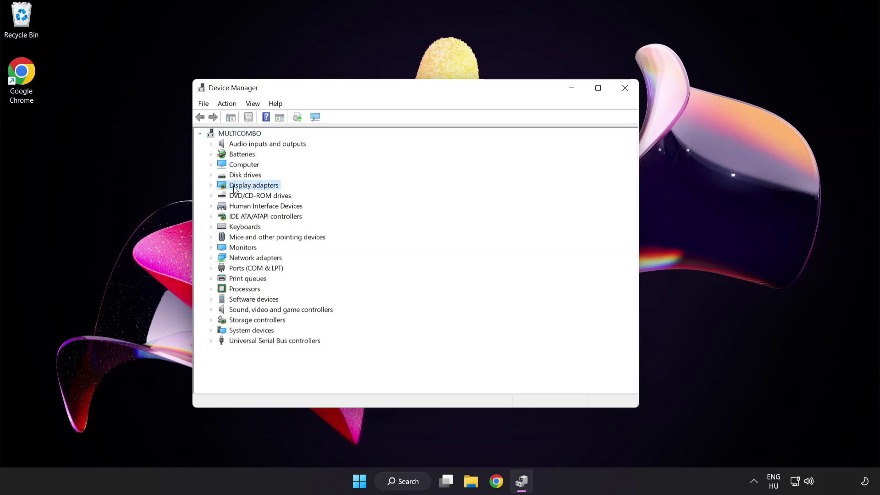
{"action": "left_click", "coordinate": [212, 186]}
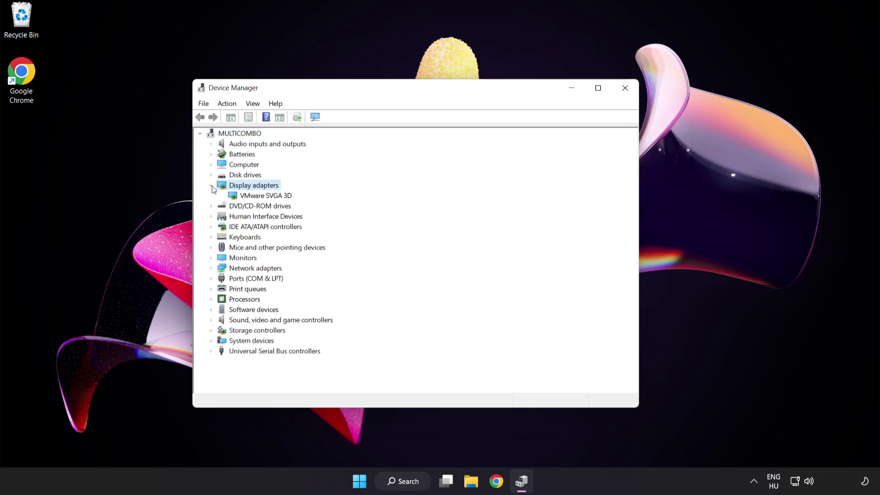
{"action": "left_click", "coordinate": [240, 196]}
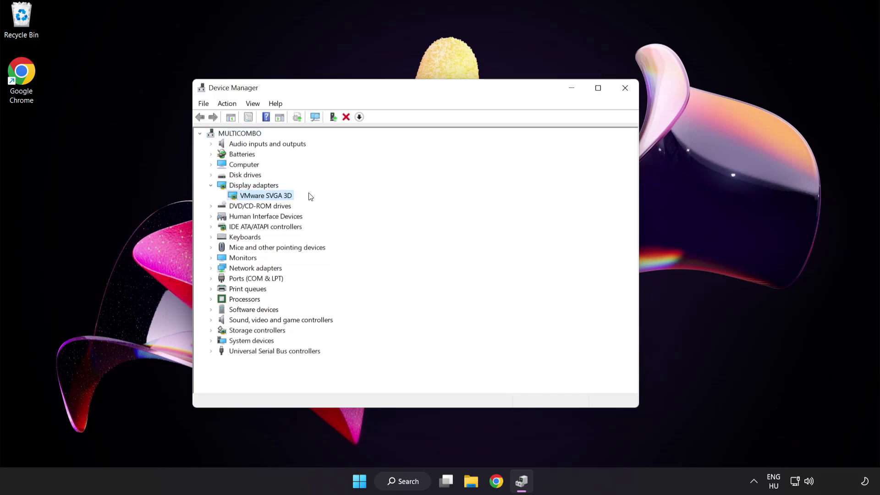
{"action": "right_click", "coordinate": [259, 195]}
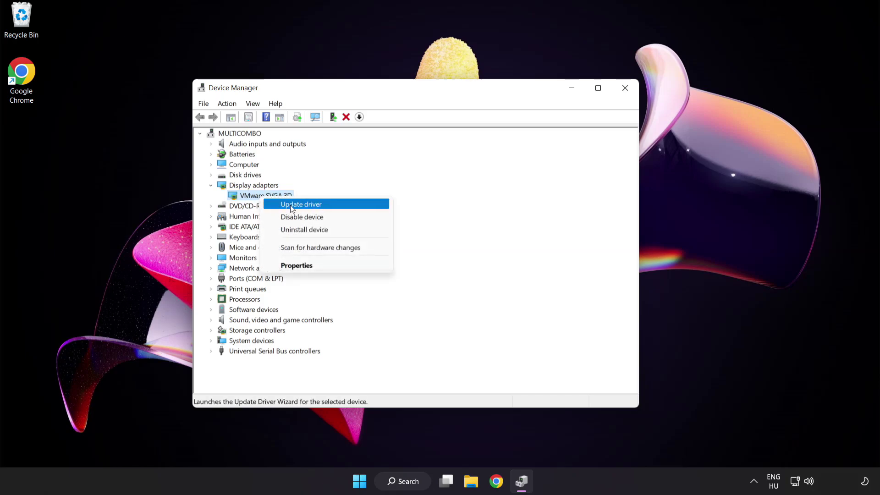
Step: Update the VMware SVGA 3D driver automatically, confirming the best driver is already installed
{"action": "left_click", "coordinate": [341, 205]}
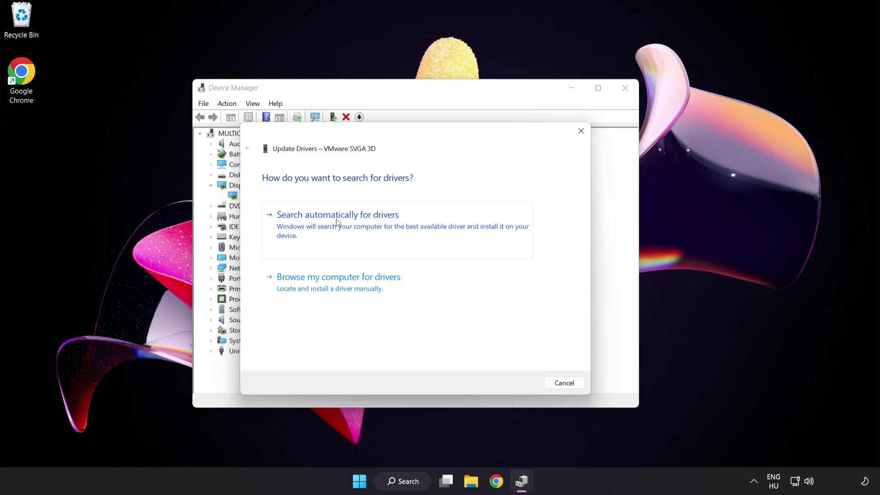
{"action": "left_click", "coordinate": [383, 225]}
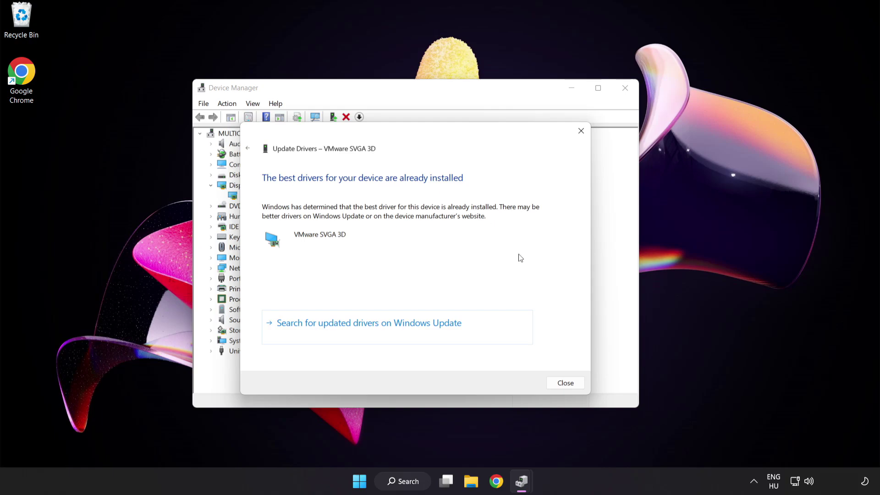
{"action": "left_click", "coordinate": [563, 385]}
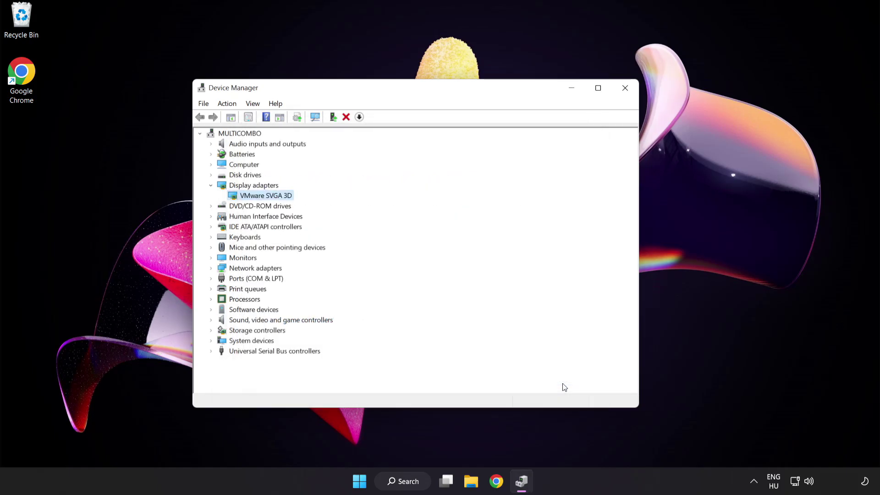
Step: Close Device Manager and open Windows Update settings by searching 'update'
{"action": "left_click", "coordinate": [624, 89]}
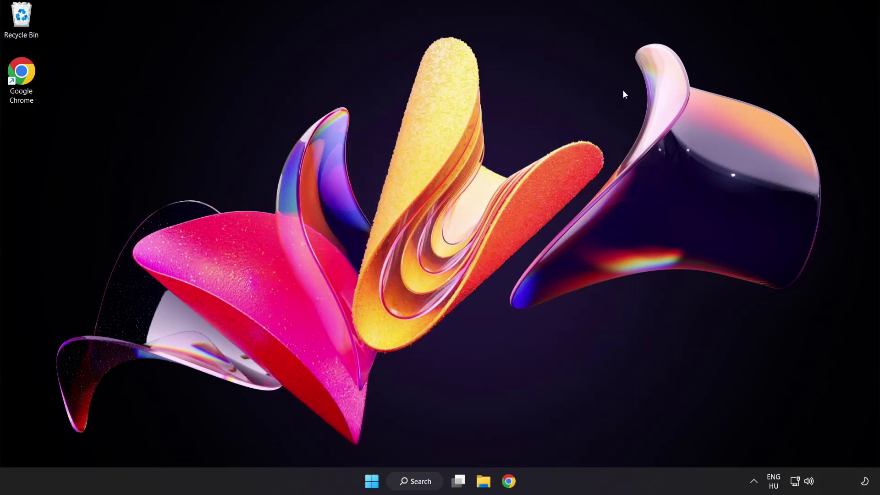
{"action": "left_click", "coordinate": [426, 484]}
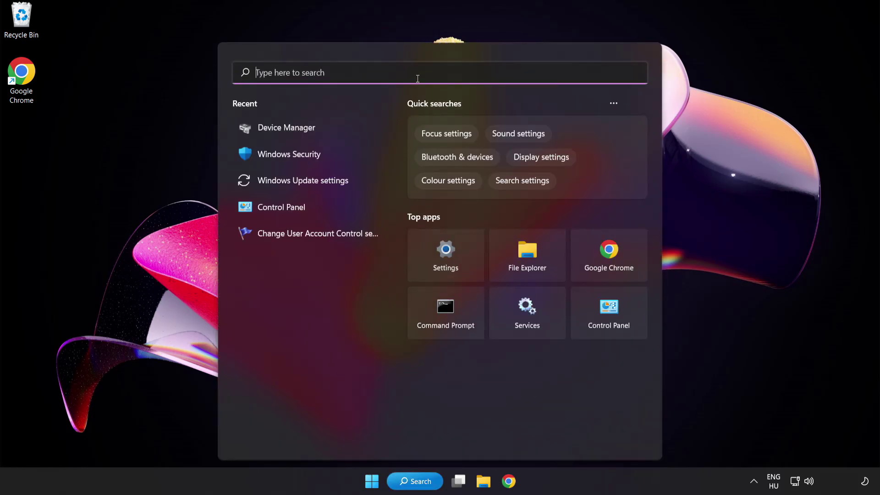
{"action": "type", "text": "update"}
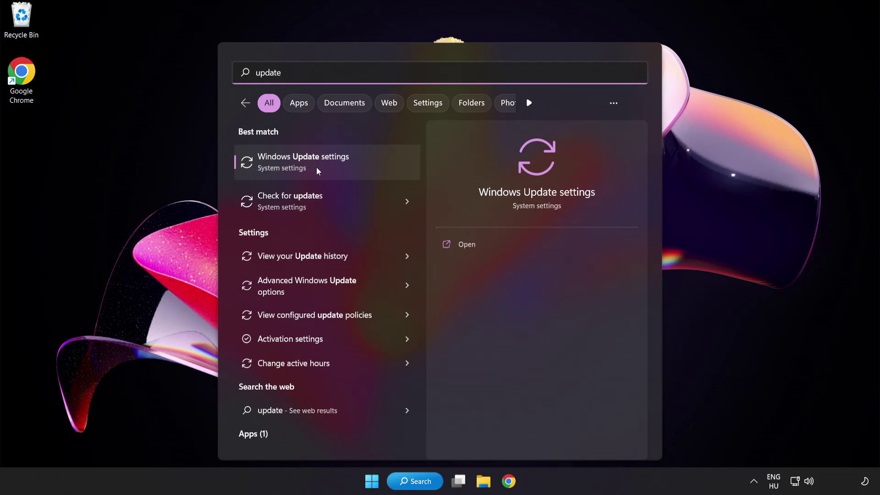
{"action": "left_click", "coordinate": [336, 166]}
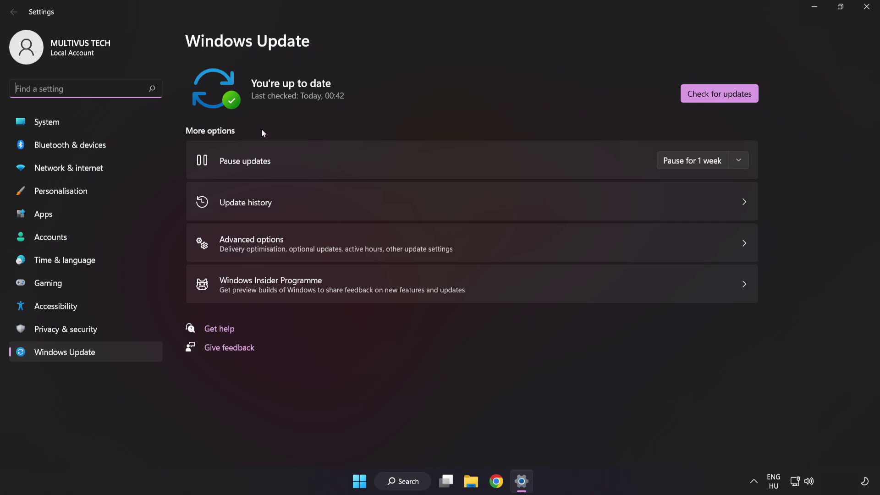
Step: Run a fresh Windows Update check, then close Settings once it reports up to date
{"action": "left_click", "coordinate": [717, 98]}
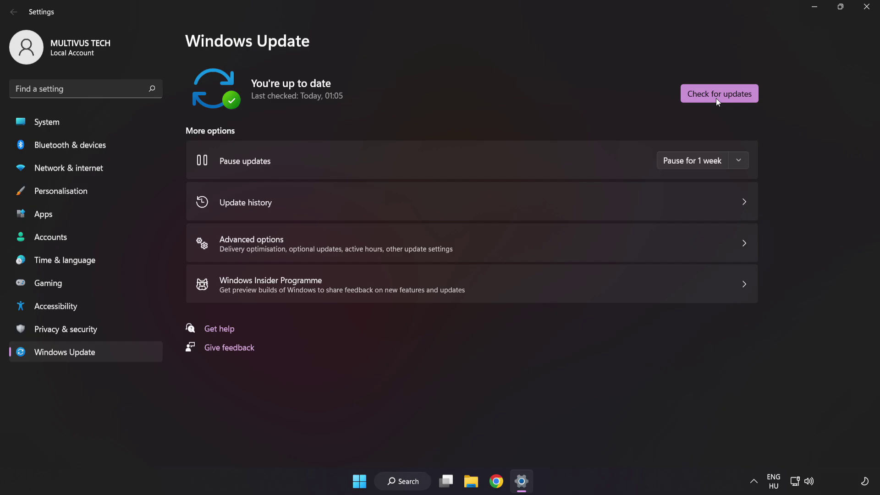
{"action": "left_click", "coordinate": [866, 8]}
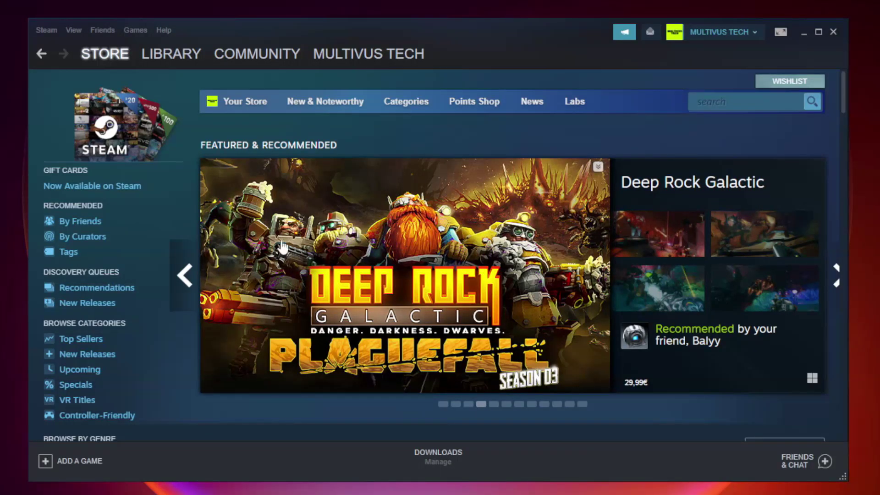
Step: Switch Steam to the Library and bring up actions for YOUR NOT WORKING GAME
{"action": "mouse_move", "coordinate": [193, 51]}
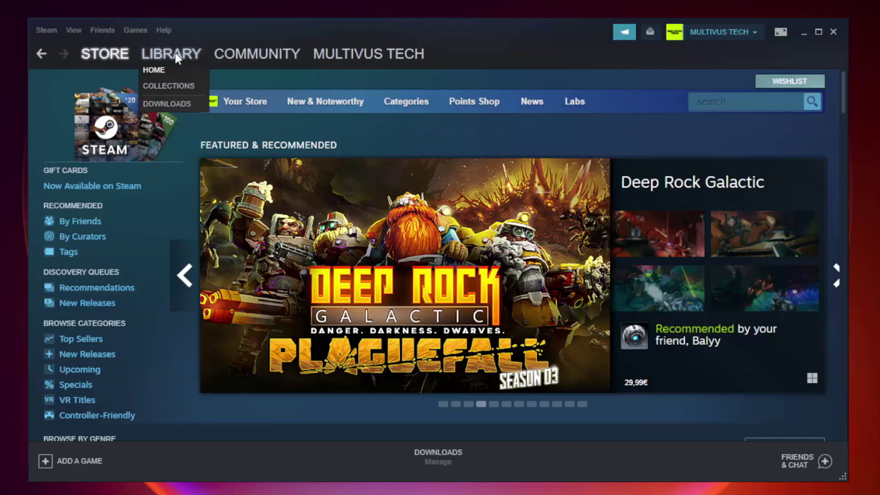
{"action": "left_click", "coordinate": [178, 59]}
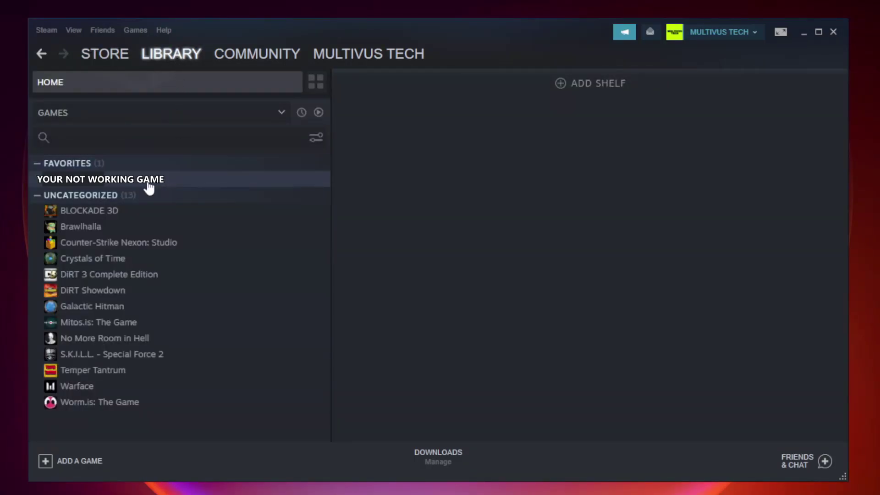
{"action": "right_click", "coordinate": [190, 184]}
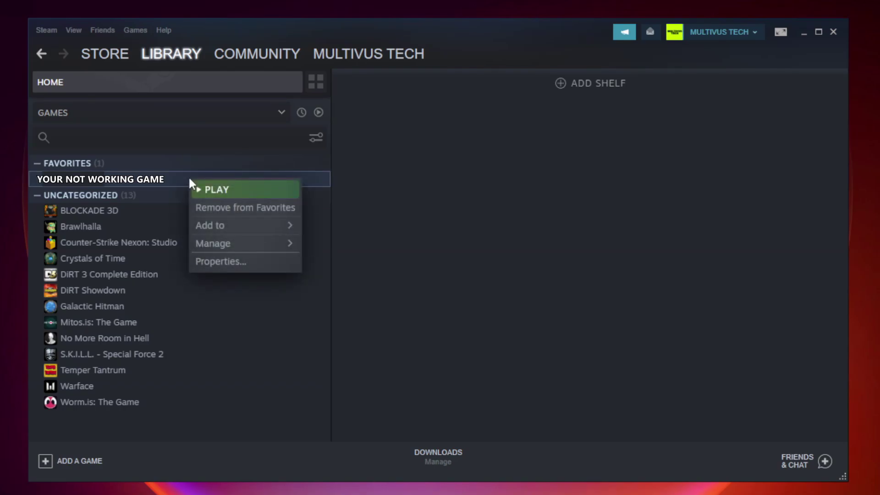
Step: Verify the integrity of YOUR NOT WORKING GAME's local files from its Steam properties
{"action": "left_click", "coordinate": [244, 264]}
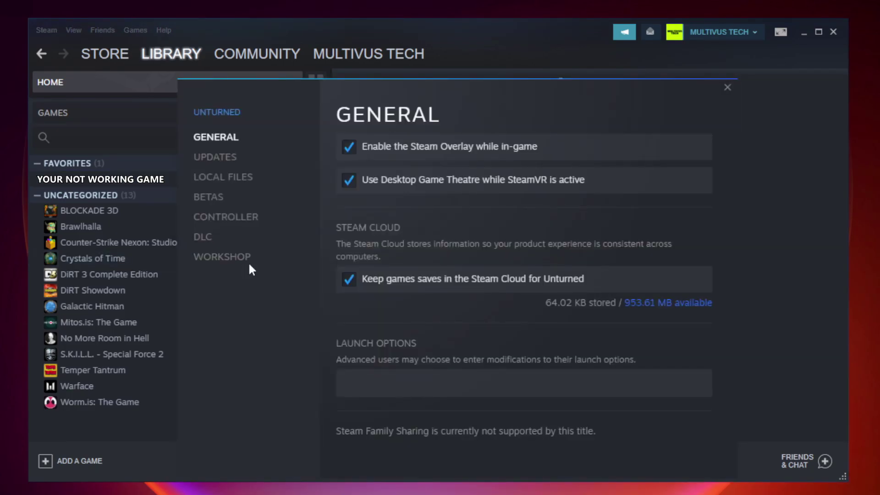
{"action": "left_click", "coordinate": [233, 181]}
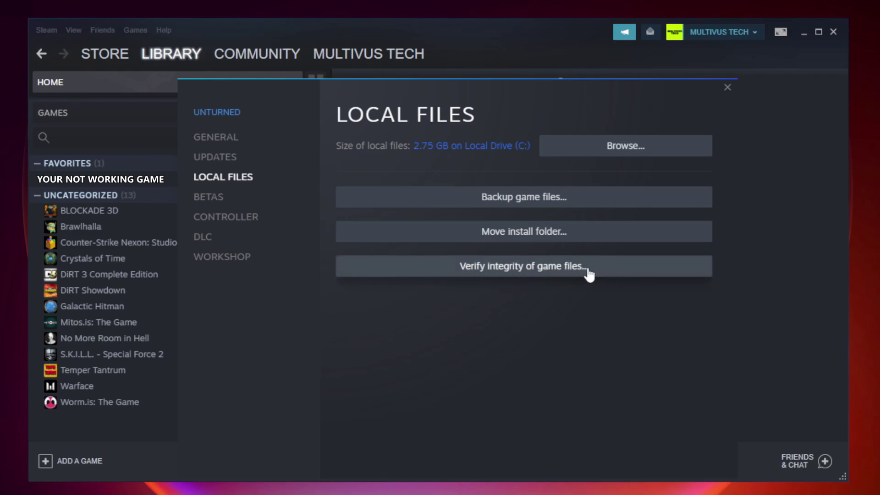
{"action": "left_click", "coordinate": [533, 275]}
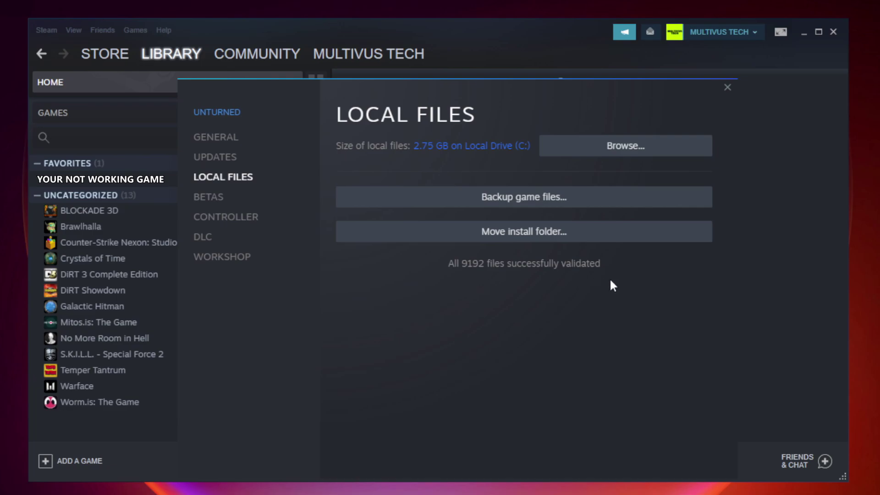
Step: Open the game's install folder and the Properties of the YOUR NOT WORKING GAME shortcut
{"action": "left_click", "coordinate": [629, 159]}
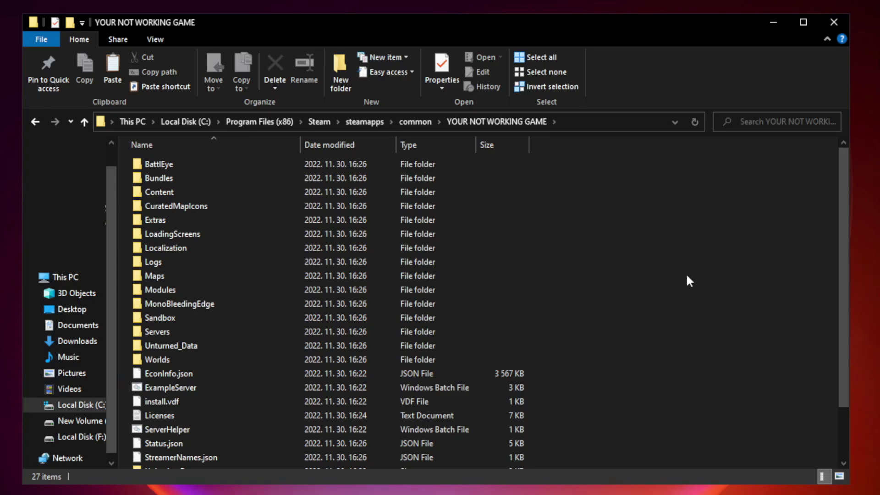
{"action": "left_click_drag", "start_coordinate": [844, 240], "coordinate": [845, 315]}
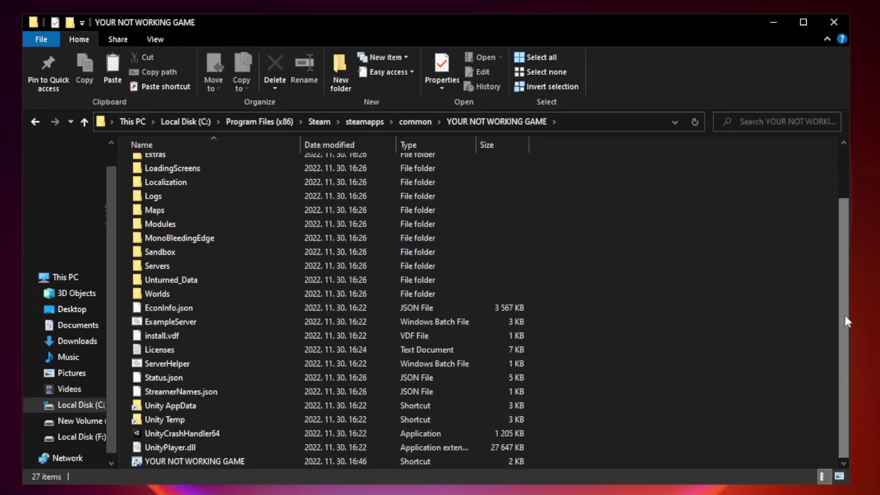
{"action": "left_click", "coordinate": [342, 461]}
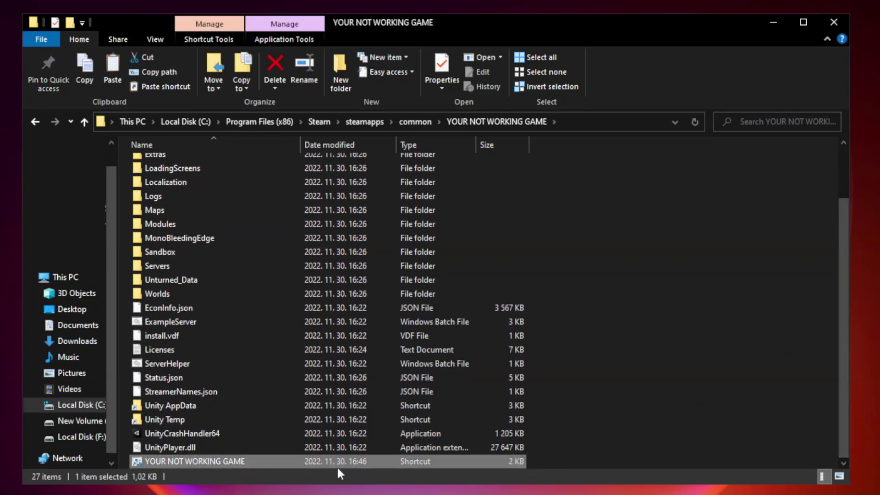
{"action": "right_click", "coordinate": [298, 463]}
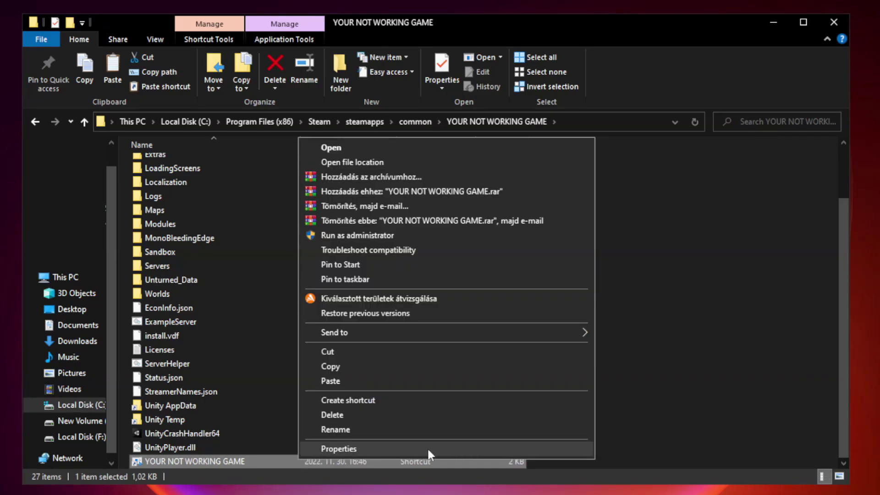
{"action": "left_click", "coordinate": [444, 448]}
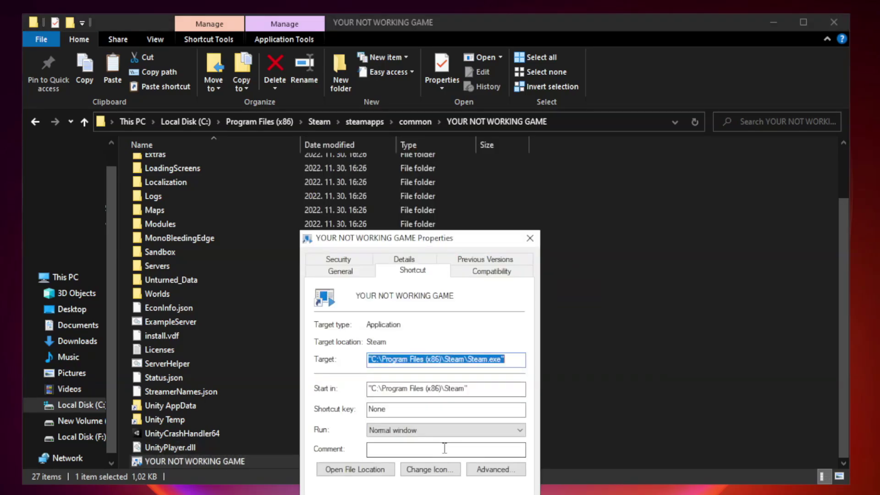
{"action": "left_click_drag", "start_coordinate": [436, 245], "coordinate": [437, 101]}
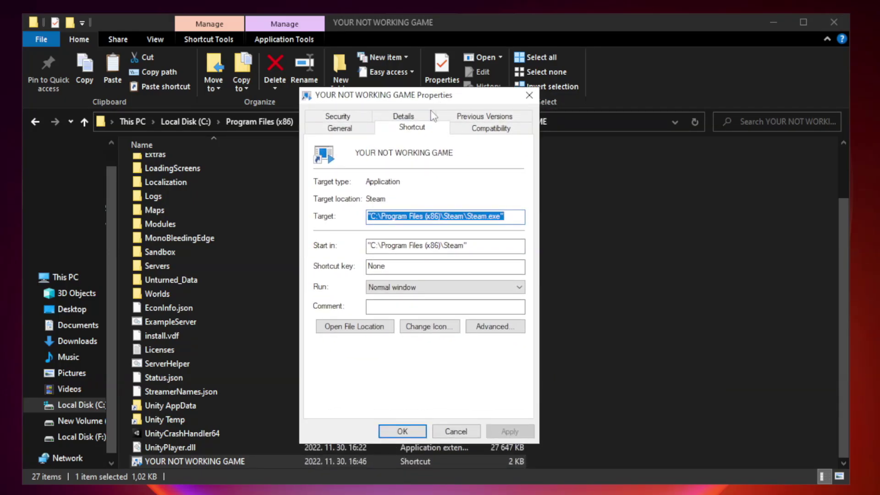
Step: Set the shortcut to Windows 8 compatibility mode, run as administrator, with fullscreen optimizations disabled
{"action": "left_click", "coordinate": [489, 129]}
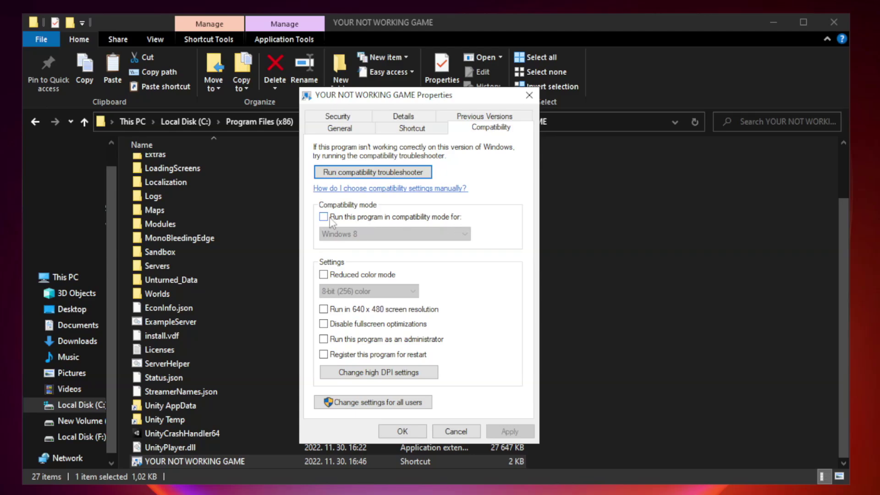
{"action": "left_click", "coordinate": [351, 221]}
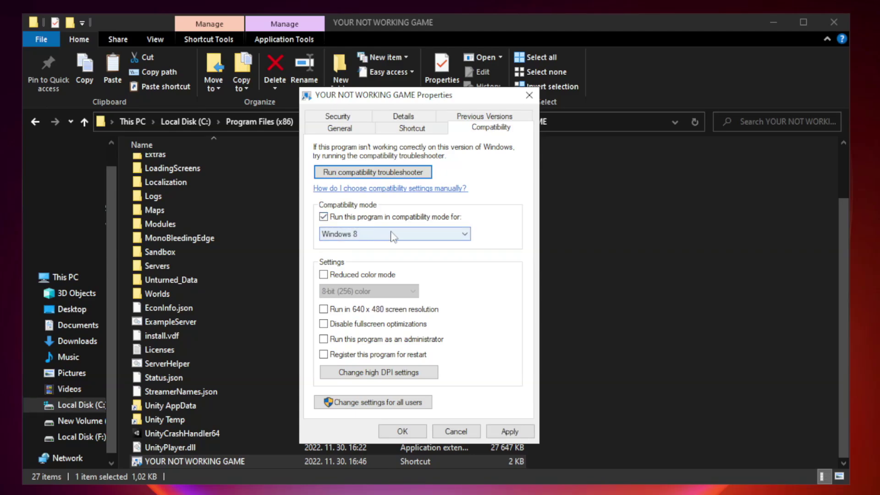
{"action": "left_click", "coordinate": [371, 233]}
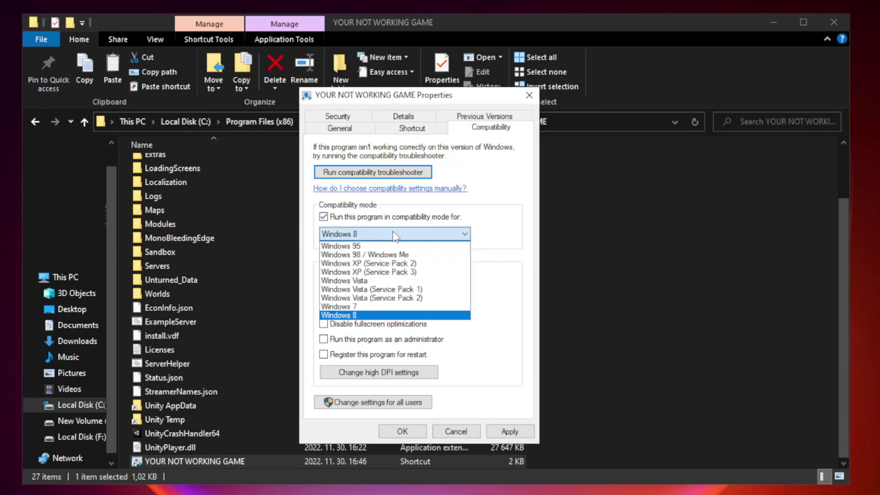
{"action": "left_click", "coordinate": [372, 316]}
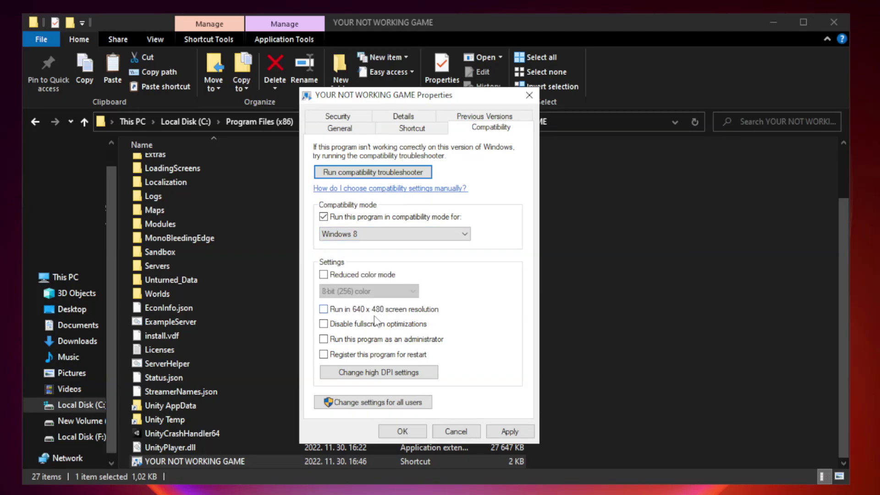
{"action": "left_click", "coordinate": [344, 329]}
{"action": "left_click", "coordinate": [509, 431]}
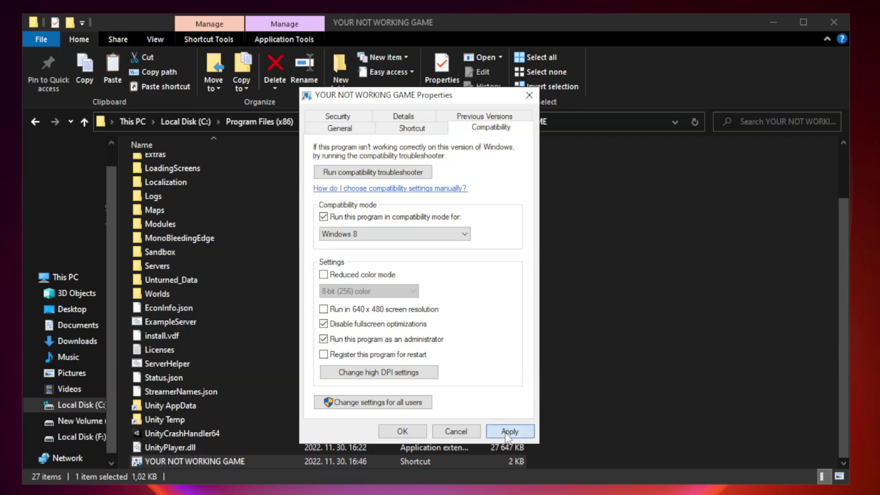
{"action": "left_click", "coordinate": [401, 432]}
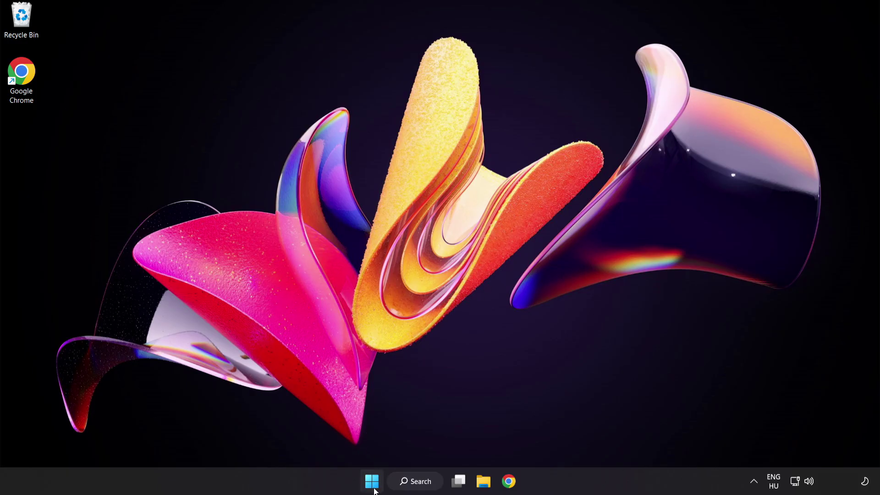
Step: Open the Start button's Win+X quick-link menu of system tools
{"action": "right_click", "coordinate": [374, 484]}
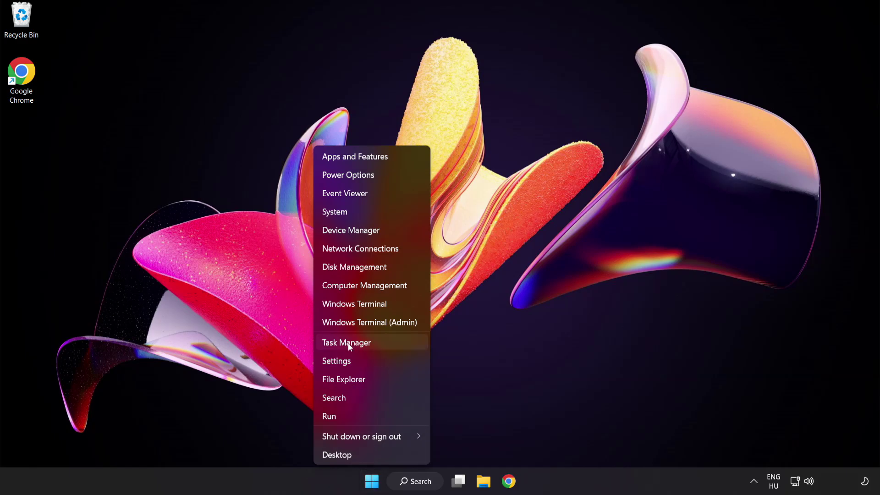
Step: Disable Cortana, Phone Link, Terminal and the Windows Security notification icon at startup, then close Task Manager
{"action": "left_click", "coordinate": [382, 344]}
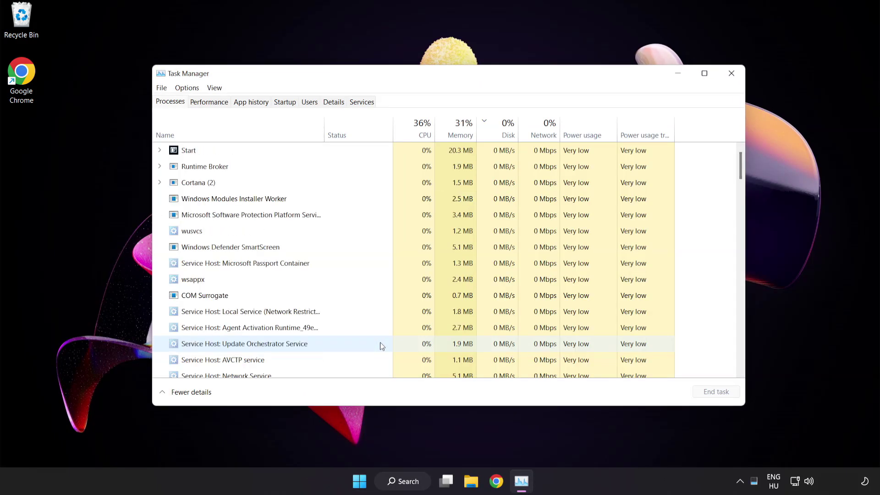
{"action": "left_click", "coordinate": [285, 103]}
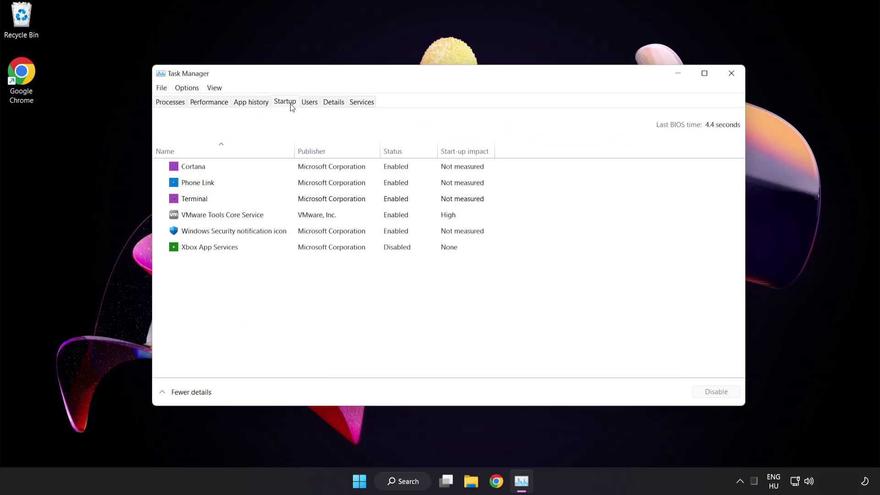
{"action": "left_click", "coordinate": [293, 171]}
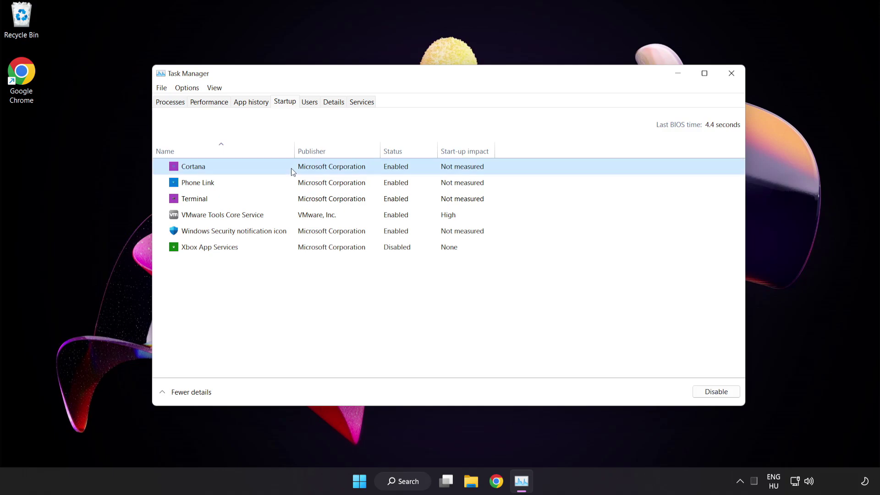
{"action": "left_click", "coordinate": [717, 393]}
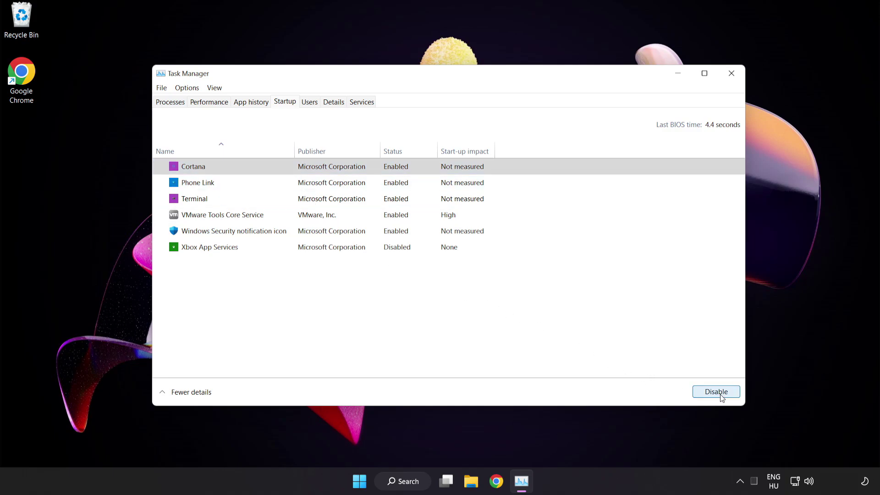
{"action": "left_click", "coordinate": [271, 181]}
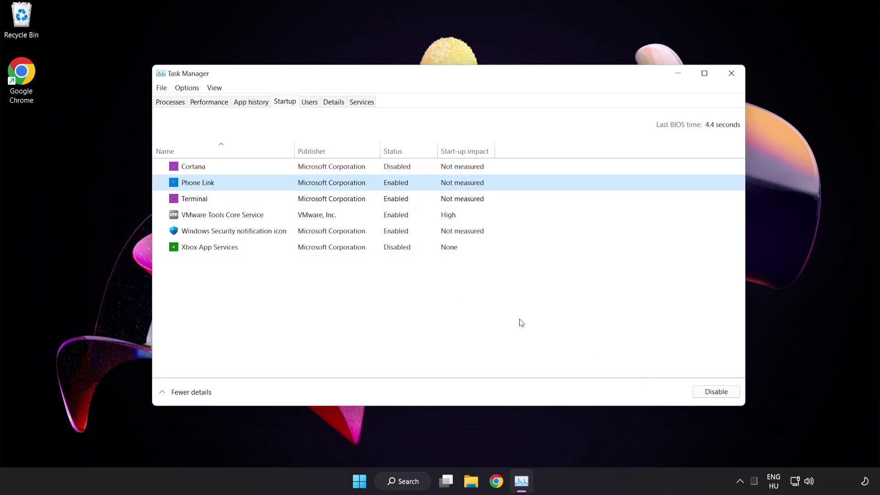
{"action": "left_click", "coordinate": [709, 395]}
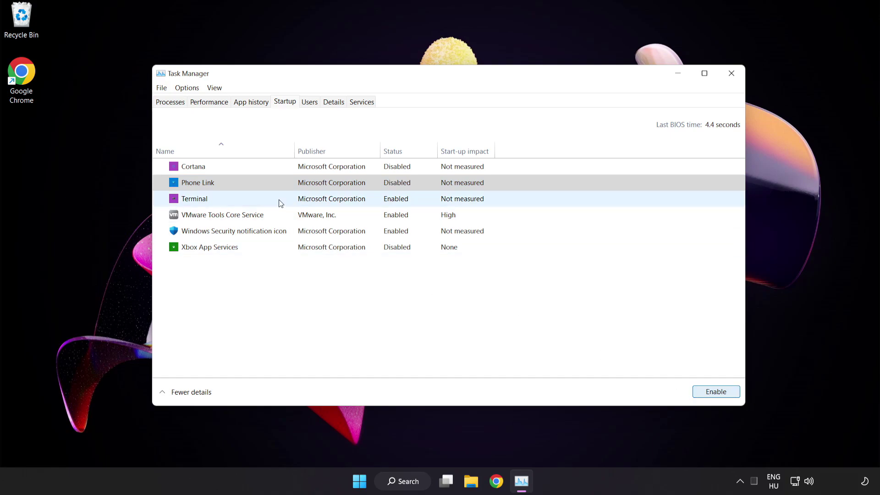
{"action": "left_click", "coordinate": [279, 200]}
{"action": "left_click", "coordinate": [716, 392]}
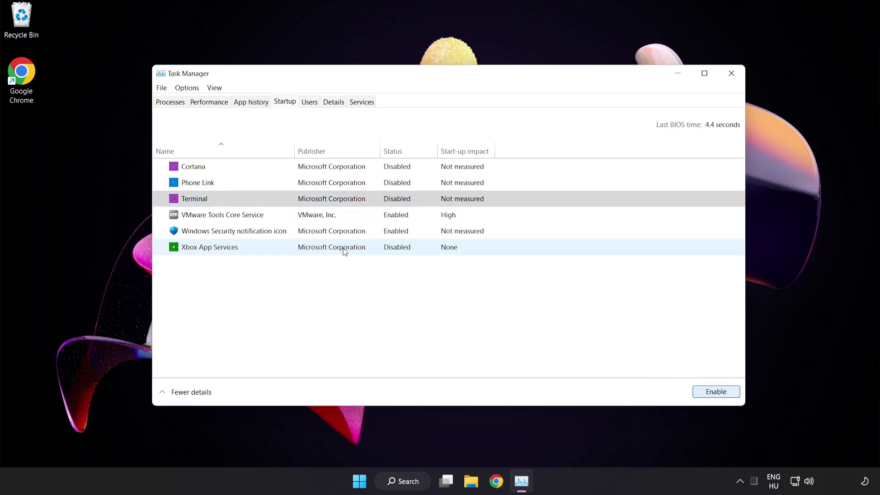
{"action": "left_click", "coordinate": [299, 235]}
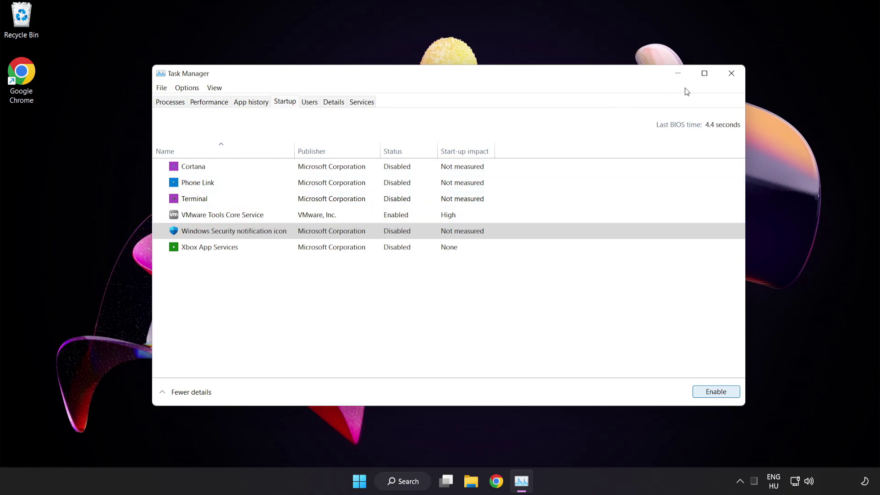
{"action": "left_click", "coordinate": [732, 75]}
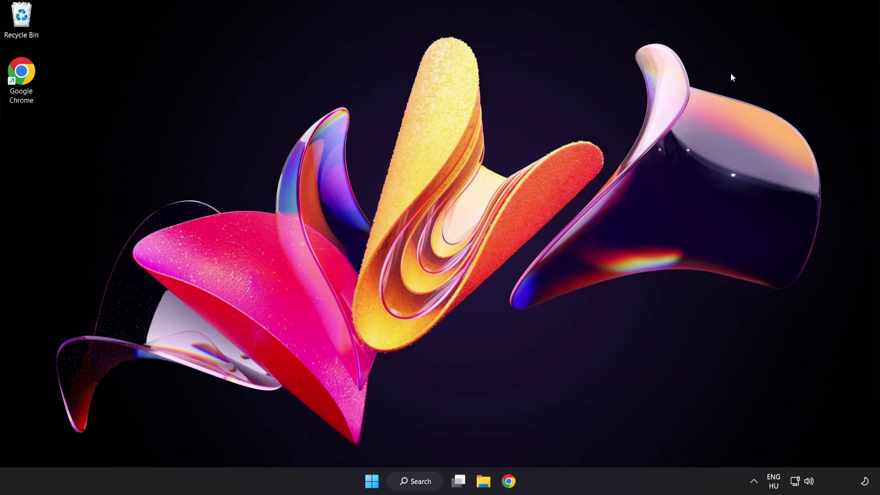
Step: Download the DirectX End-User Runtime Web Installer as dxwebsetup (1).exe from Chrome
{"action": "left_click", "coordinate": [509, 481]}
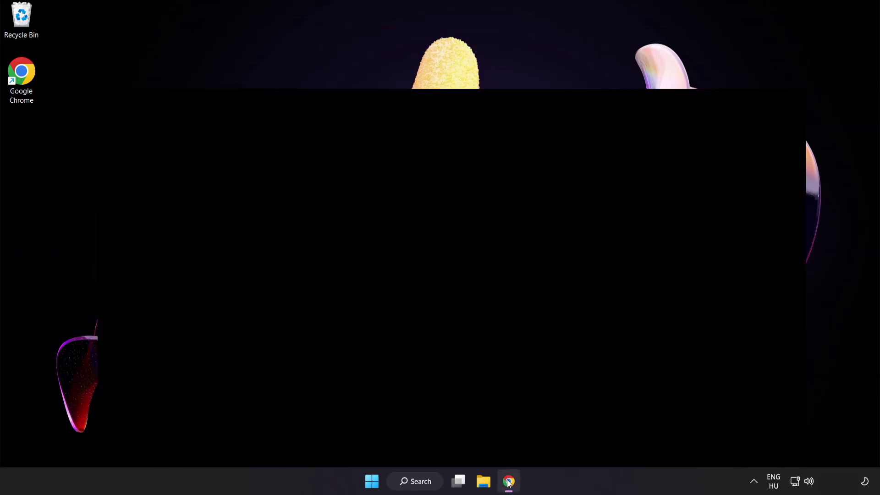
{"action": "left_click", "coordinate": [356, 28]}
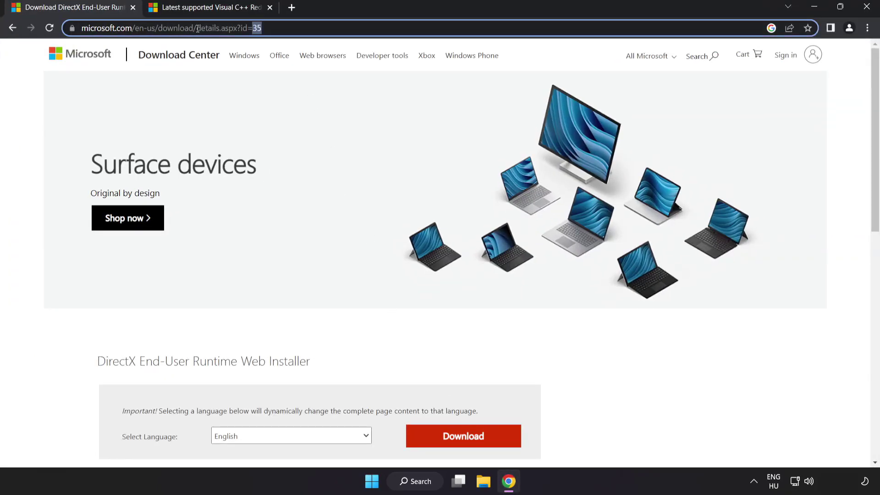
{"action": "left_click", "coordinate": [356, 27]}
{"action": "left_click", "coordinate": [615, 372]}
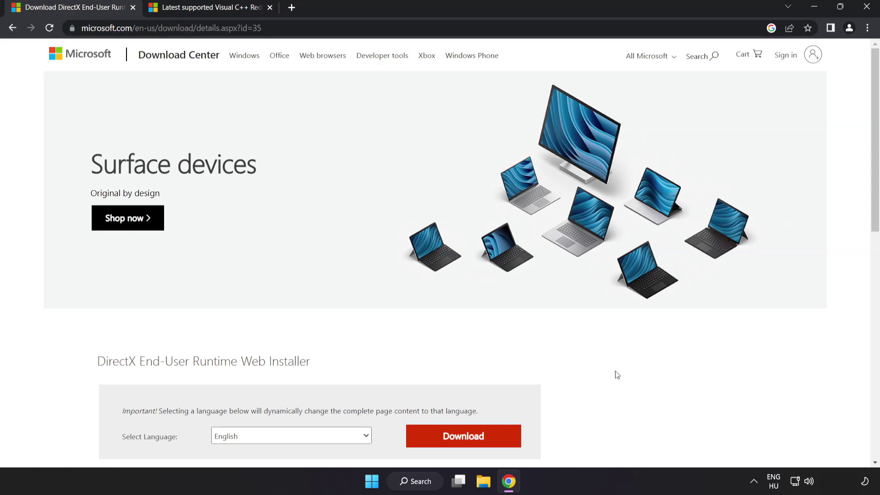
{"action": "scroll", "coordinate": [596, 367], "scroll_direction": "down", "scroll_amount": 2}
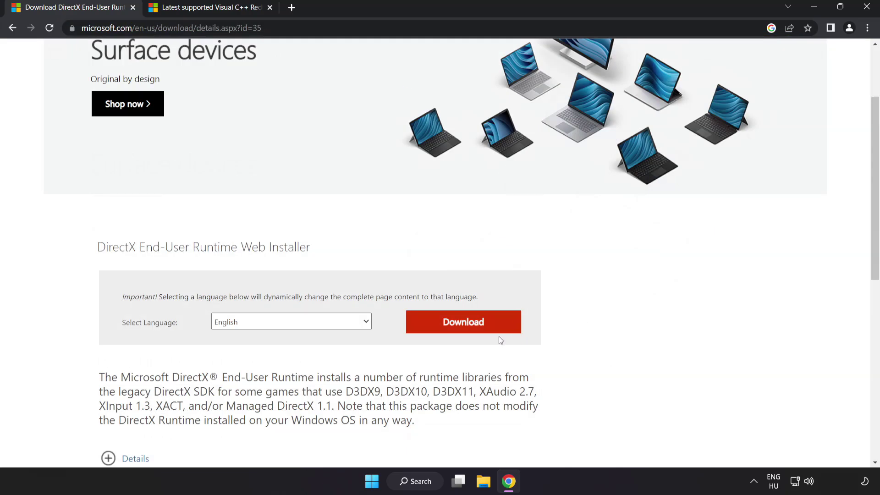
{"action": "left_click", "coordinate": [474, 331]}
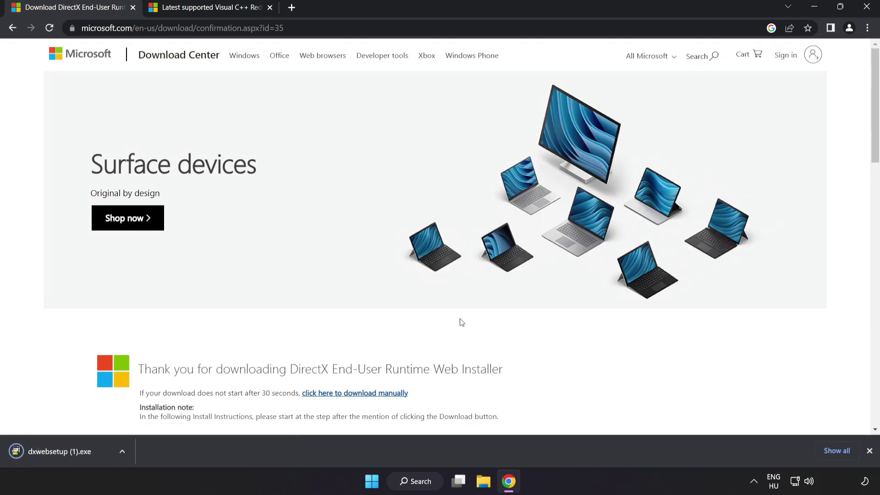
Step: Run the DirectX installer, accepting the licence and declining the Bing Bar, then finish setup
{"action": "left_click", "coordinate": [73, 452]}
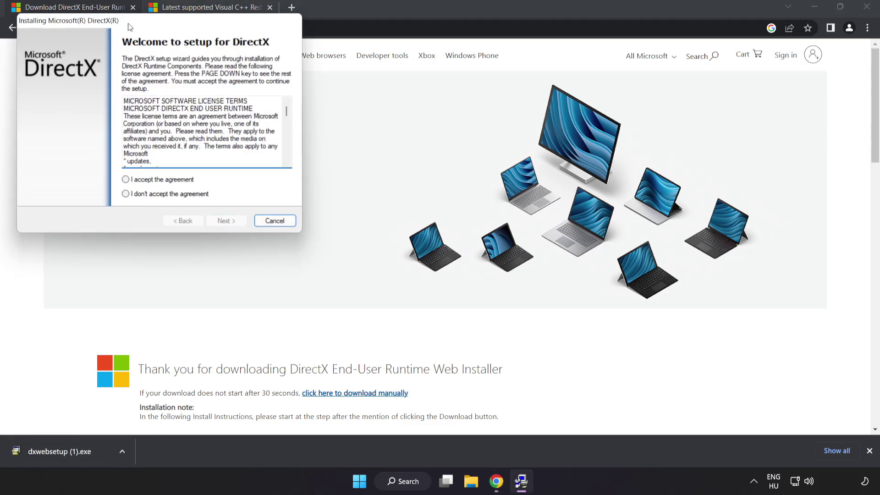
{"action": "left_click_drag", "start_coordinate": [132, 21], "coordinate": [401, 116]}
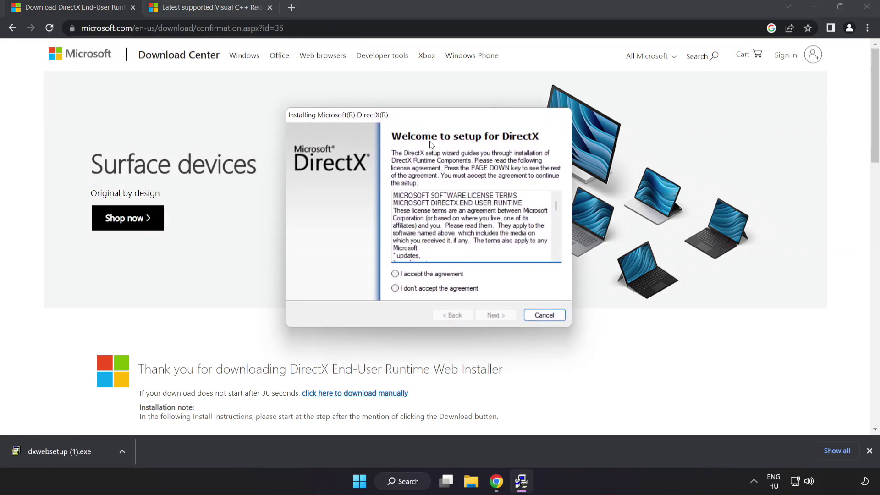
{"action": "left_click_drag", "start_coordinate": [553, 210], "coordinate": [556, 250]}
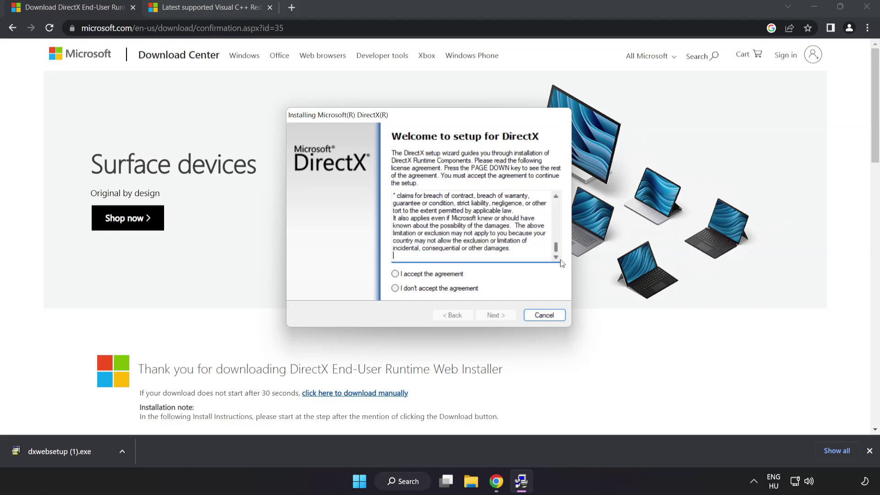
{"action": "left_click", "coordinate": [395, 274]}
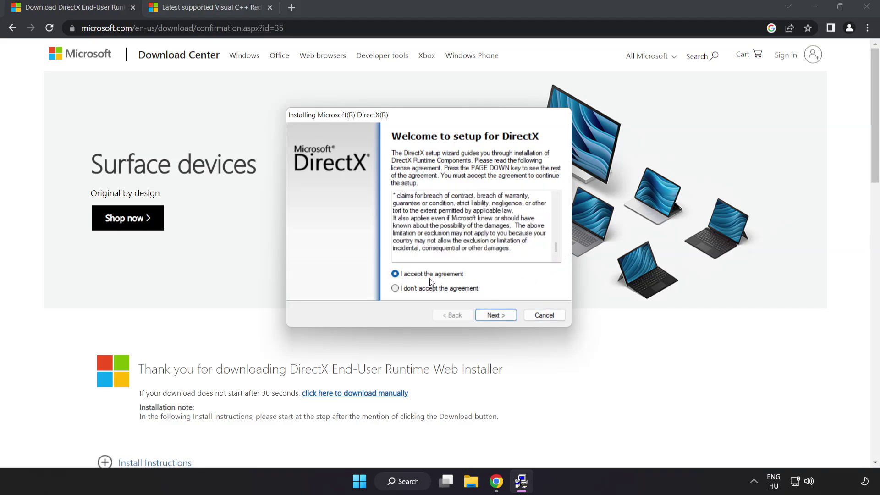
{"action": "left_click", "coordinate": [496, 316]}
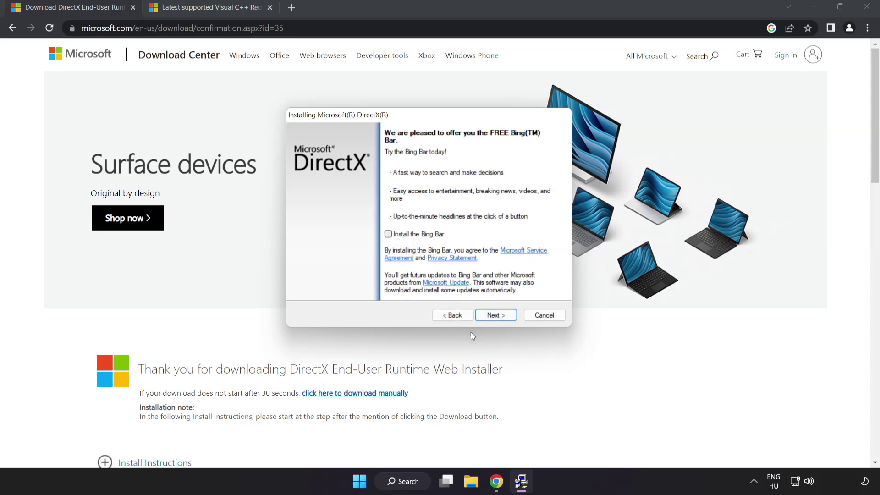
{"action": "left_click", "coordinate": [497, 315]}
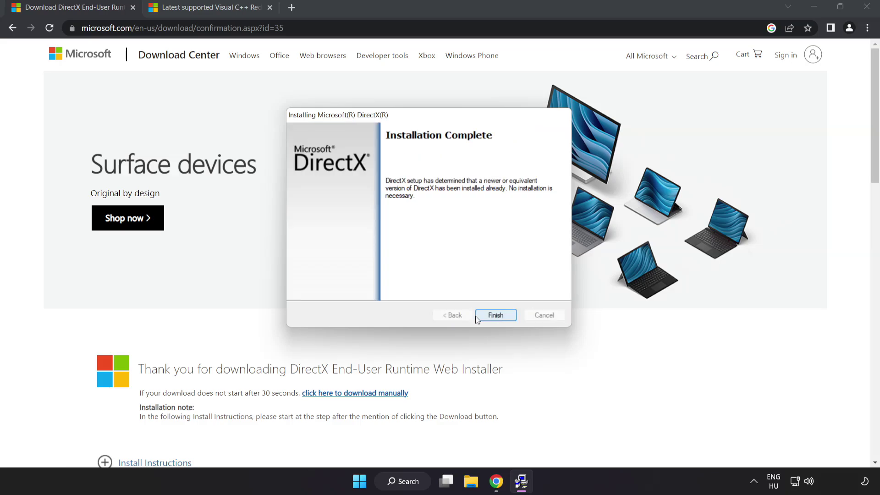
{"action": "left_click", "coordinate": [495, 316]}
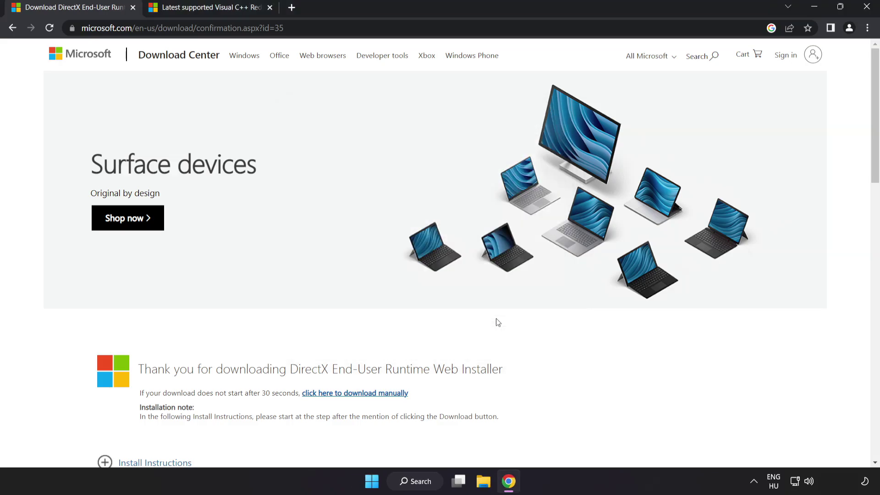
Step: Close the DirectX tab and download the ARM64, x86 and x64 vc_redist installers
{"action": "left_click", "coordinate": [133, 8]}
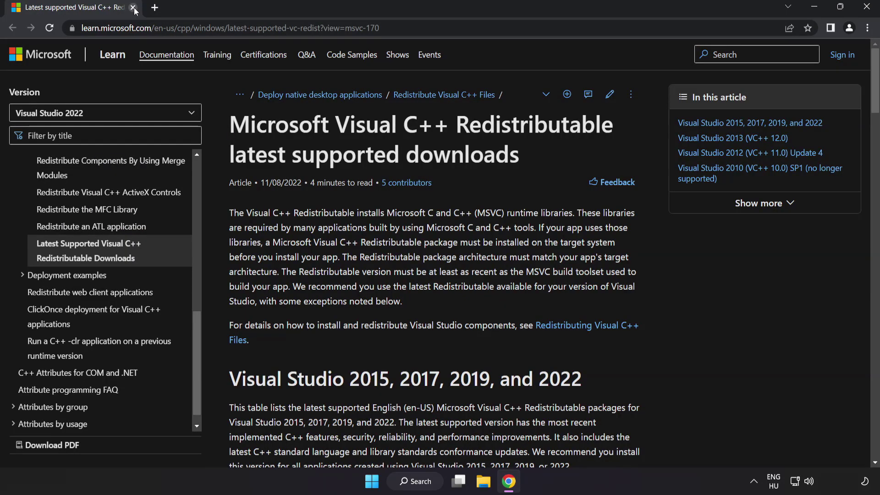
{"action": "left_click", "coordinate": [380, 28]}
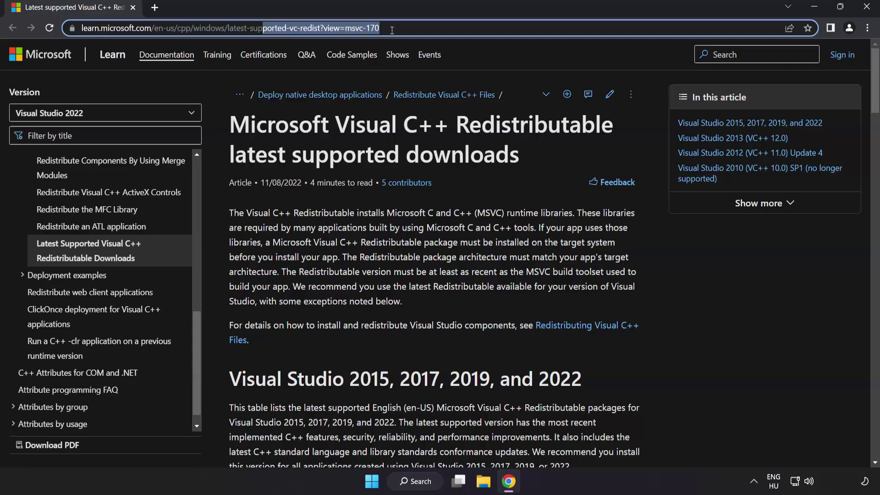
{"action": "left_click", "coordinate": [440, 136]}
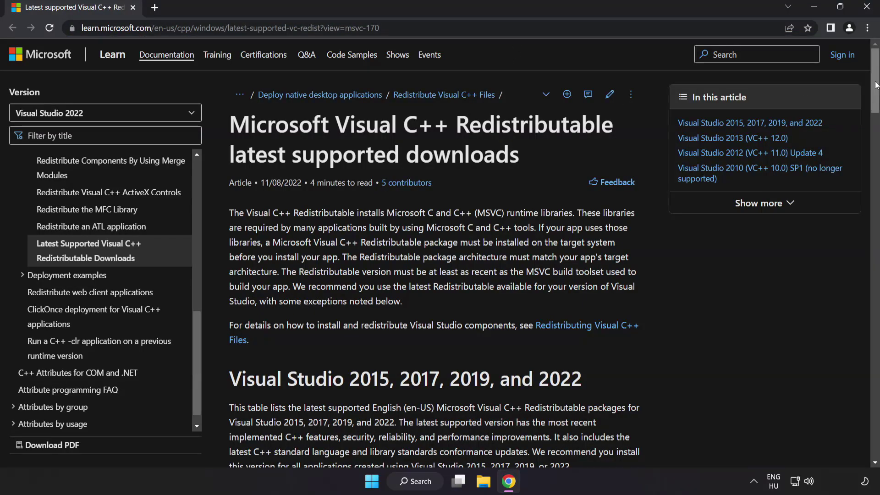
{"action": "left_click_drag", "start_coordinate": [867, 85], "coordinate": [867, 128]}
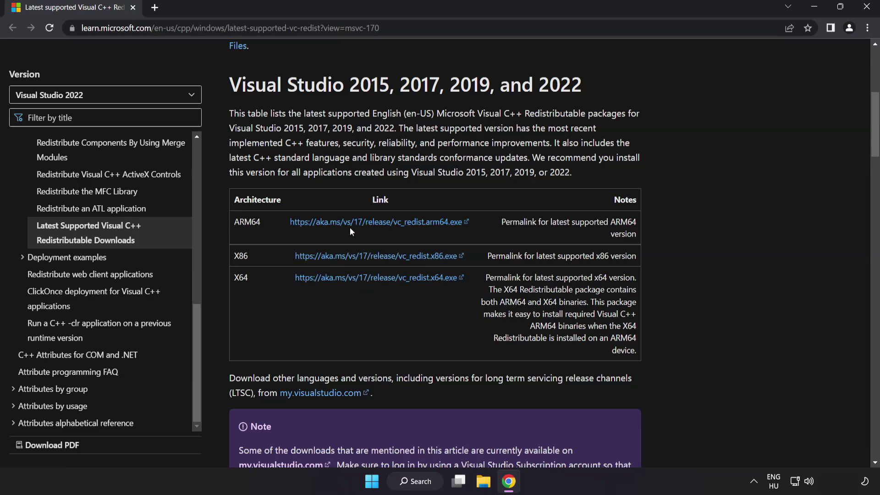
{"action": "left_click", "coordinate": [365, 228]}
{"action": "left_click", "coordinate": [367, 257]}
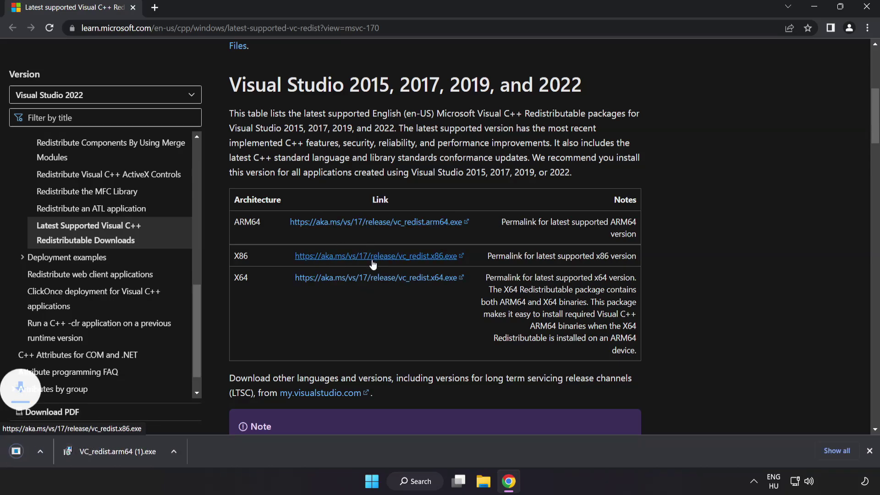
{"action": "left_click", "coordinate": [379, 279]}
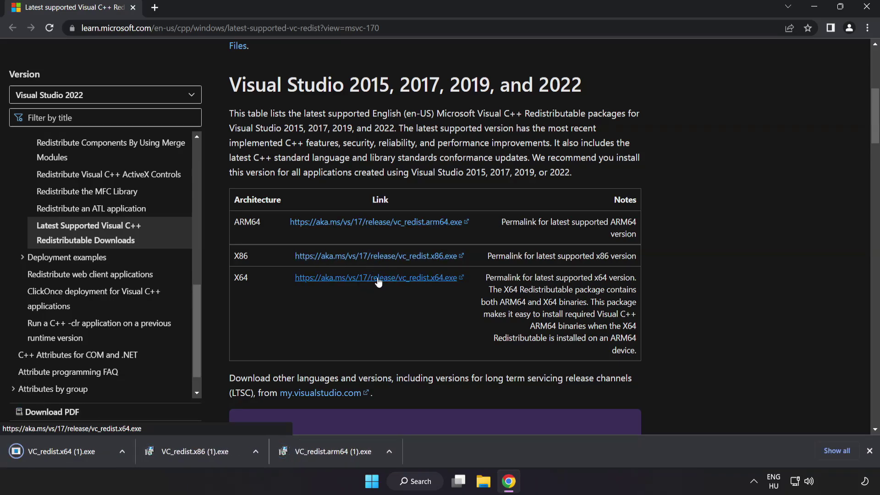
Step: Try installing the ARM64 Visual C++ redistributable with the licence accepted, and dismiss its failure
{"action": "left_click", "coordinate": [331, 452]}
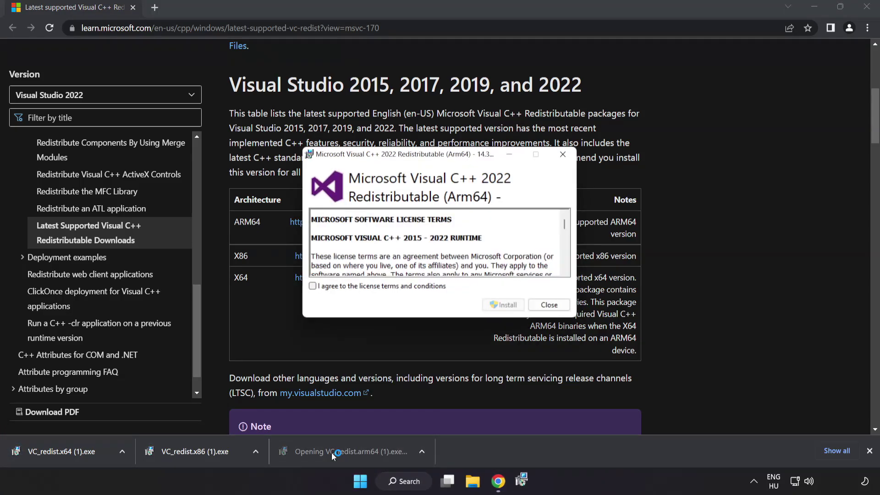
{"action": "left_click_drag", "start_coordinate": [564, 224], "coordinate": [564, 268]}
{"action": "left_click", "coordinate": [314, 287]}
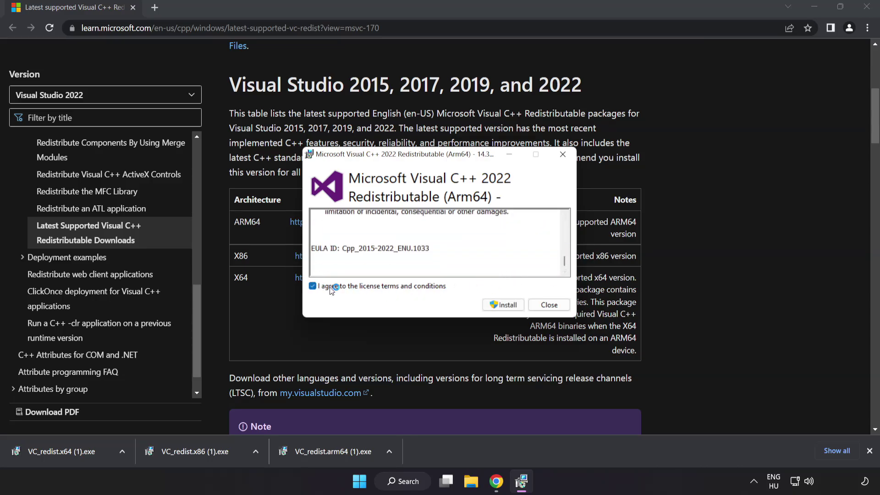
{"action": "left_click", "coordinate": [503, 306]}
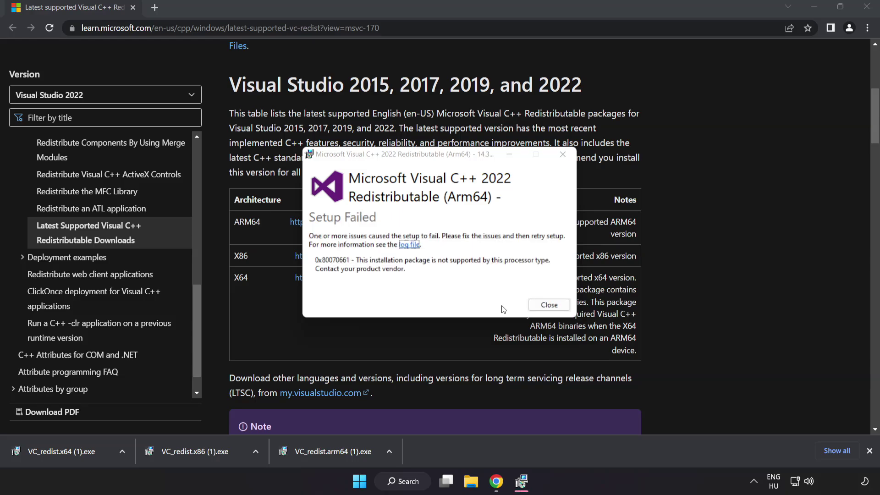
{"action": "left_click", "coordinate": [549, 305]}
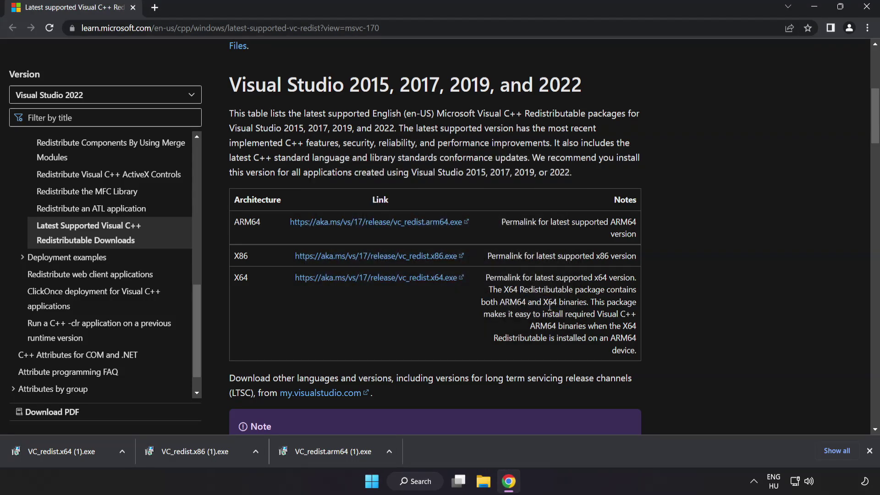
Step: Install the x86 redistributable 14.34.31931, then run the x64 one and close it without restarting
{"action": "left_click", "coordinate": [198, 452]}
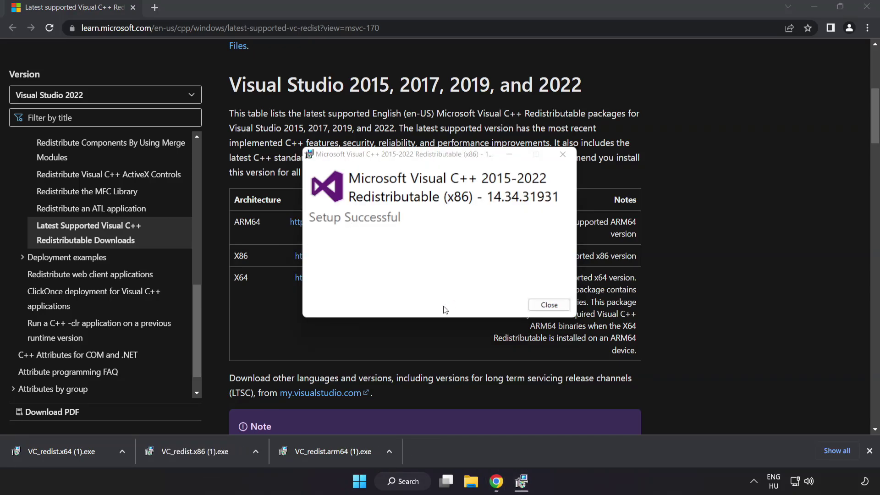
{"action": "left_click", "coordinate": [549, 305]}
{"action": "left_click", "coordinate": [79, 450]}
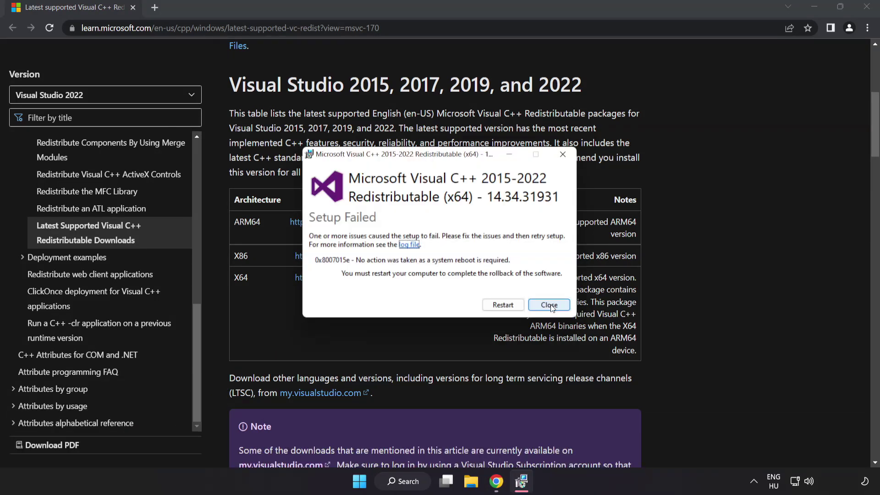
{"action": "left_click", "coordinate": [549, 305]}
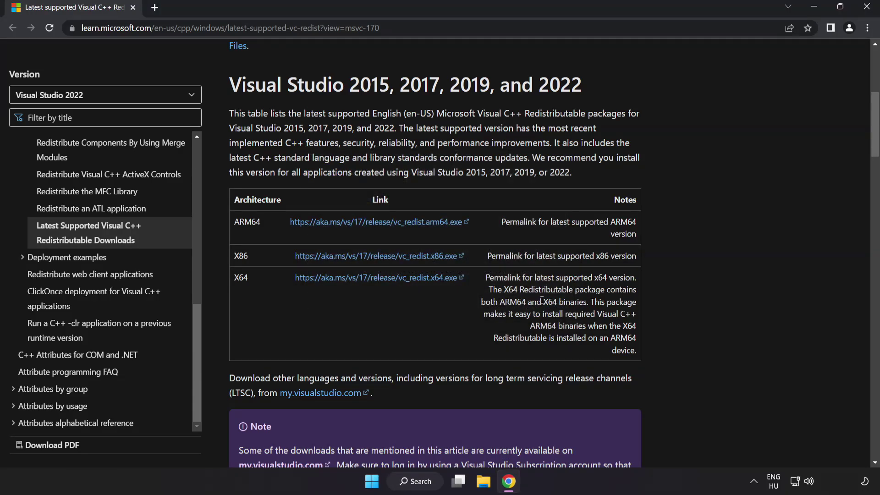
Step: Close Chrome and launch Command Prompt as administrator from a 'cmd' search
{"action": "left_click", "coordinate": [866, 11]}
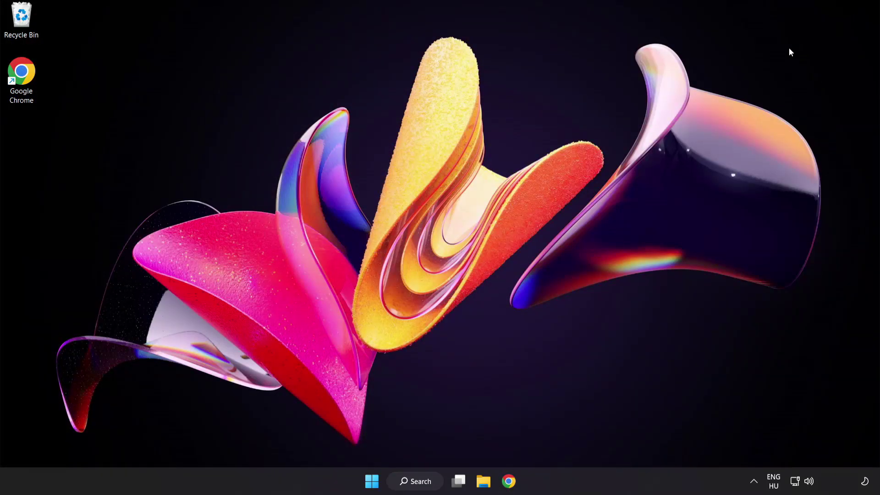
{"action": "left_click", "coordinate": [419, 483]}
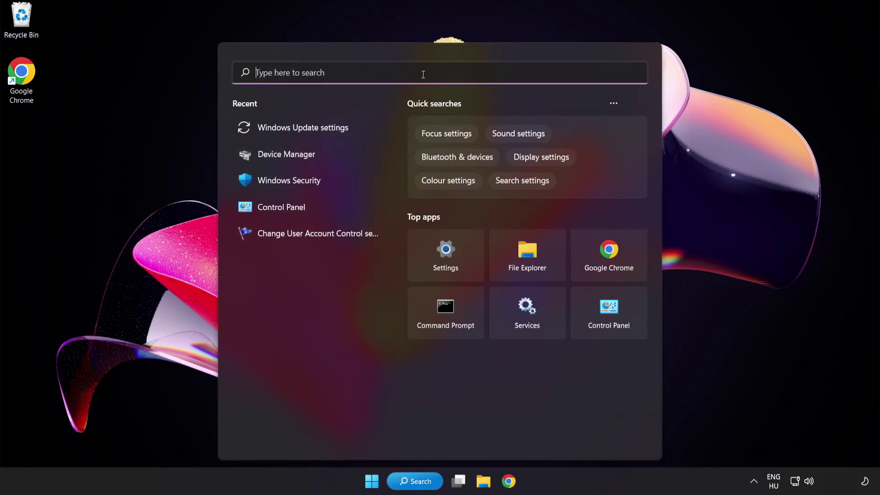
{"action": "type", "text": "cmd"}
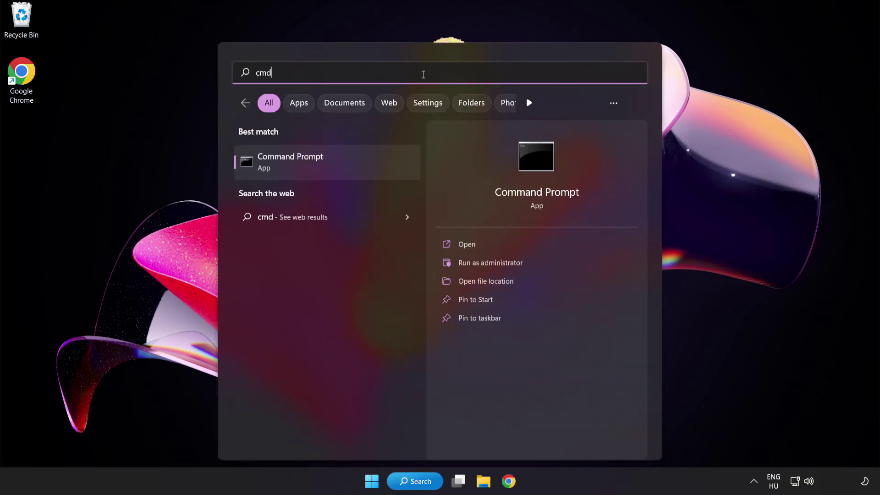
{"action": "right_click", "coordinate": [330, 169]}
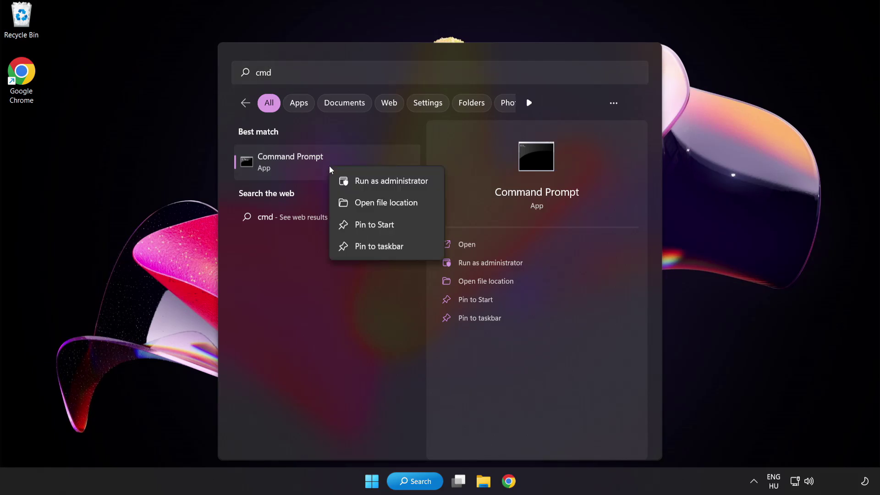
{"action": "left_click", "coordinate": [370, 183]}
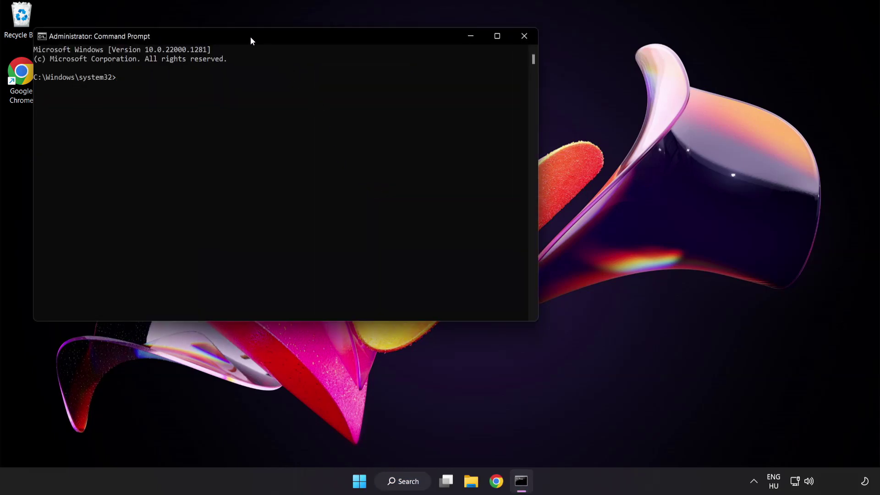
Step: Run sfc /scannow, then close the console once no integrity violations are reported
{"action": "left_click_drag", "start_coordinate": [251, 40], "coordinate": [383, 88]}
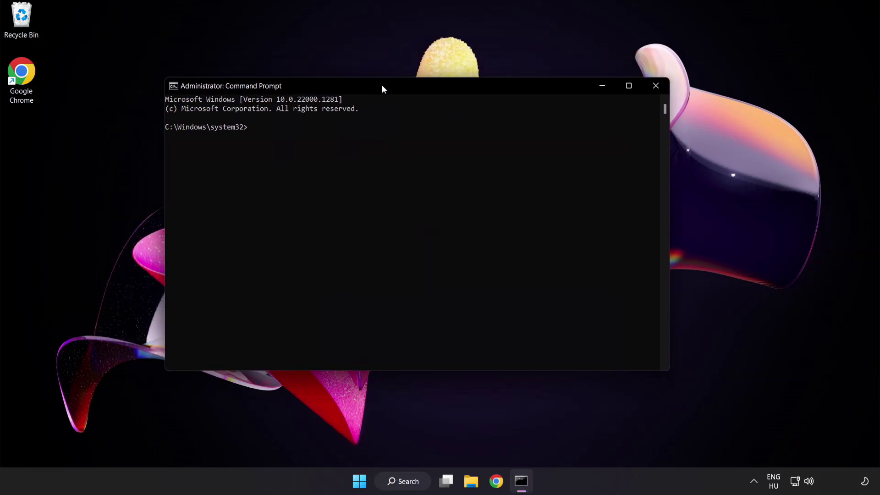
{"action": "type", "text": "sfc"}
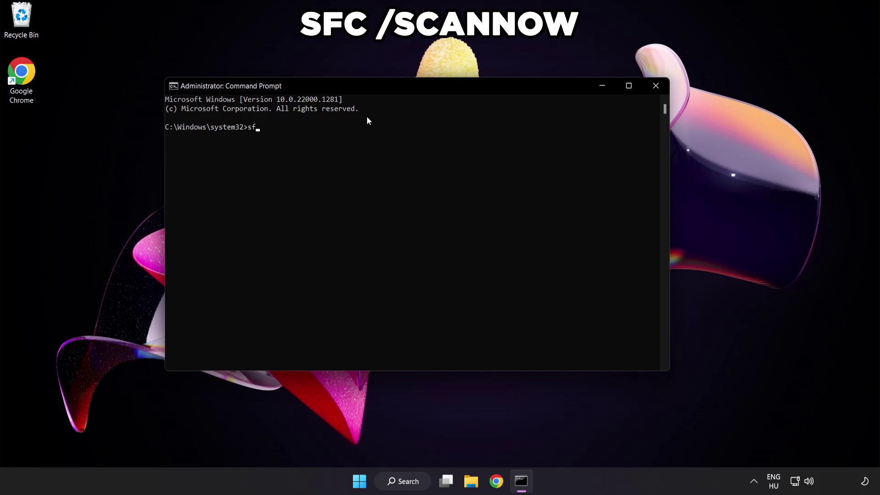
{"action": "type", "text": " /scannow"}
{"action": "key", "text": "Return"}
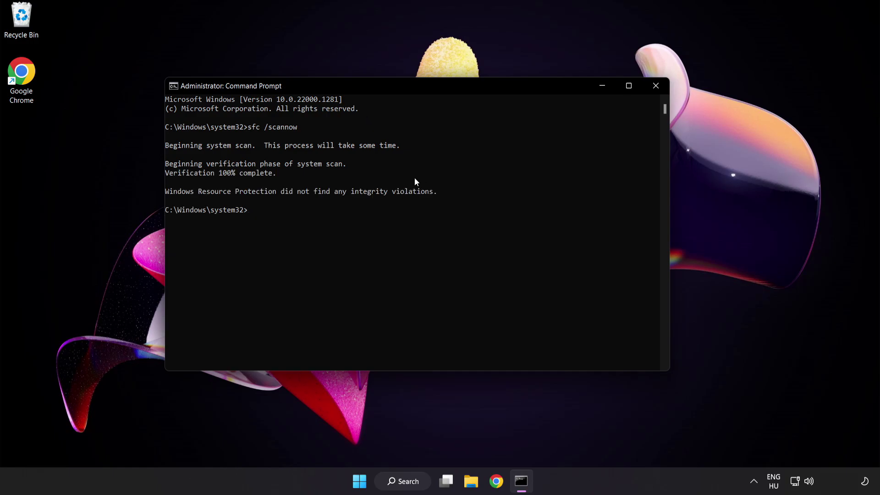
{"action": "left_click", "coordinate": [656, 87]}
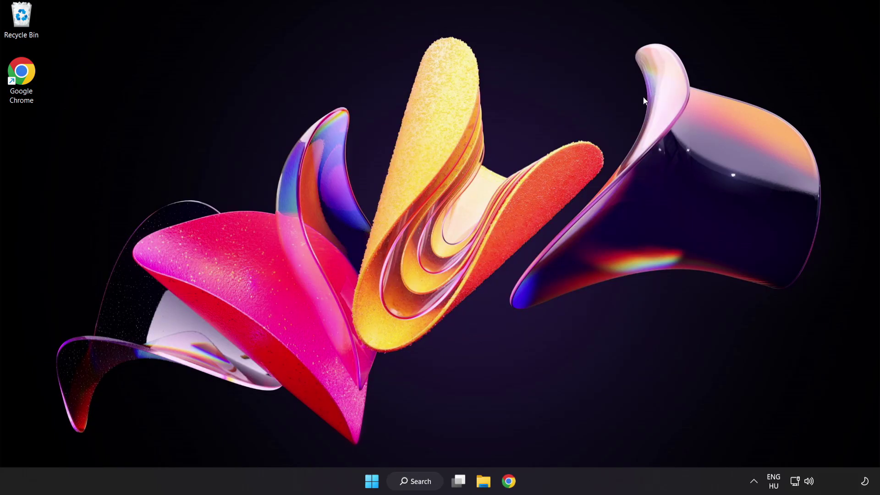
Step: Bring up the Start menu's power options showing Restart
{"action": "left_click", "coordinate": [372, 481]}
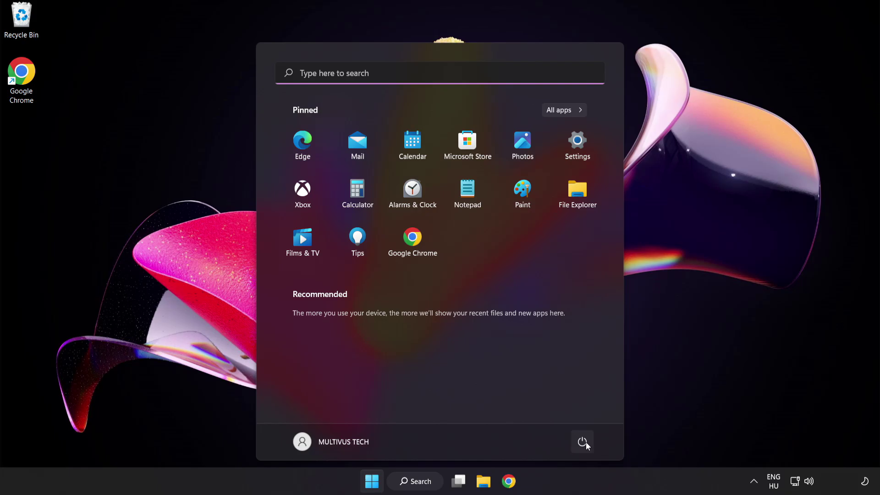
{"action": "left_click", "coordinate": [582, 442]}
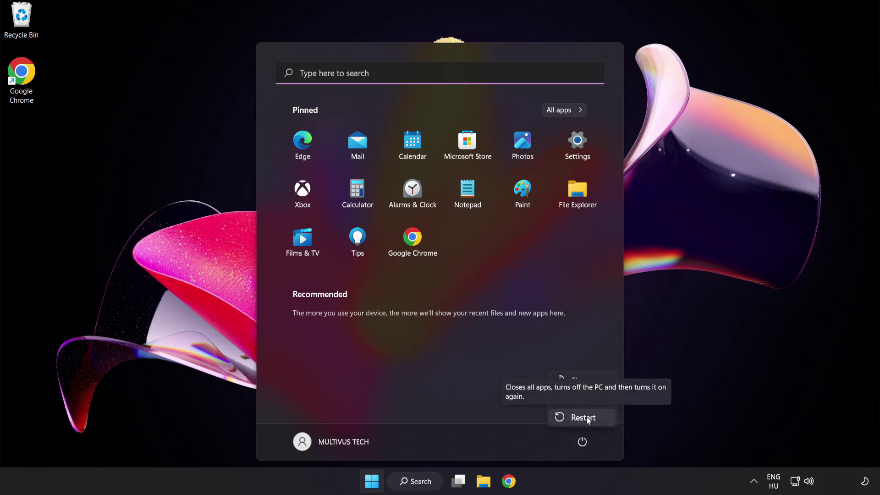